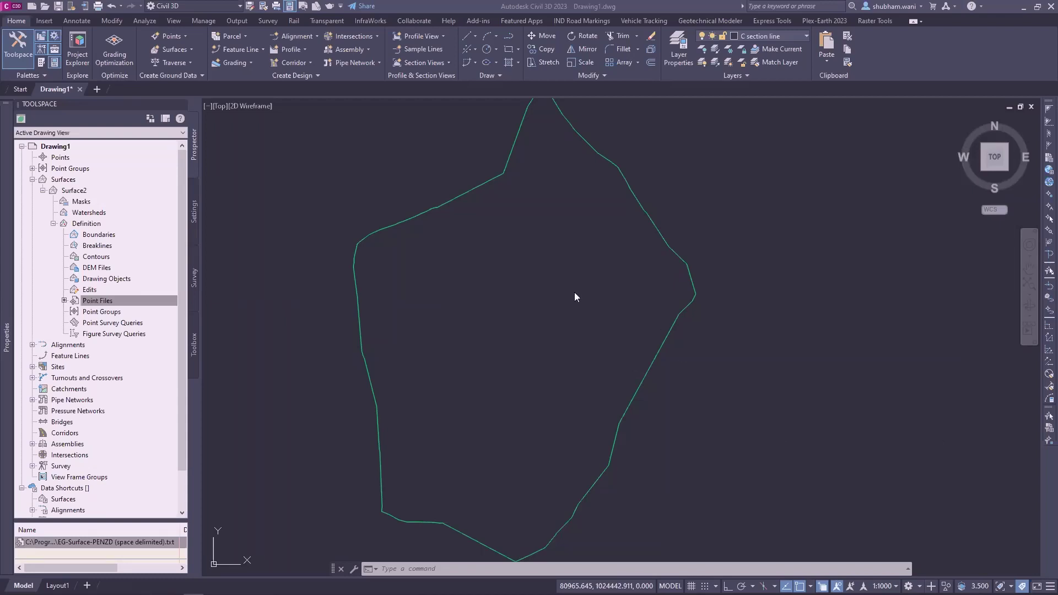
# Step: Set up a new centerline alignment layout with the IND_Design style and the IND_4 Lane - Overall label set
pyautogui.moveTo(502, 319); pyautogui.dragTo(480, 319, button='middle')
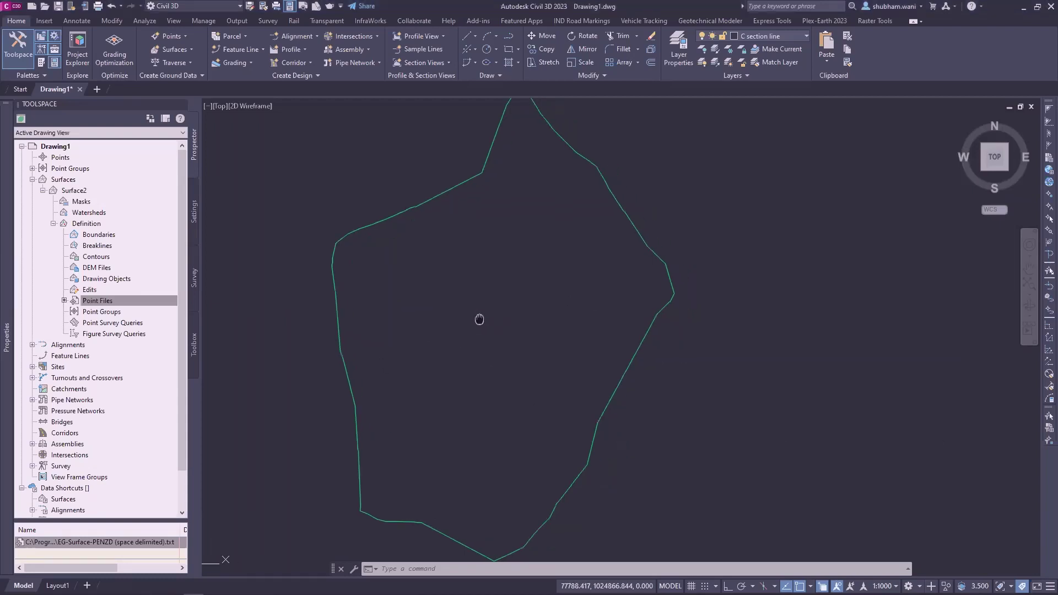
pyautogui.click(298, 35)
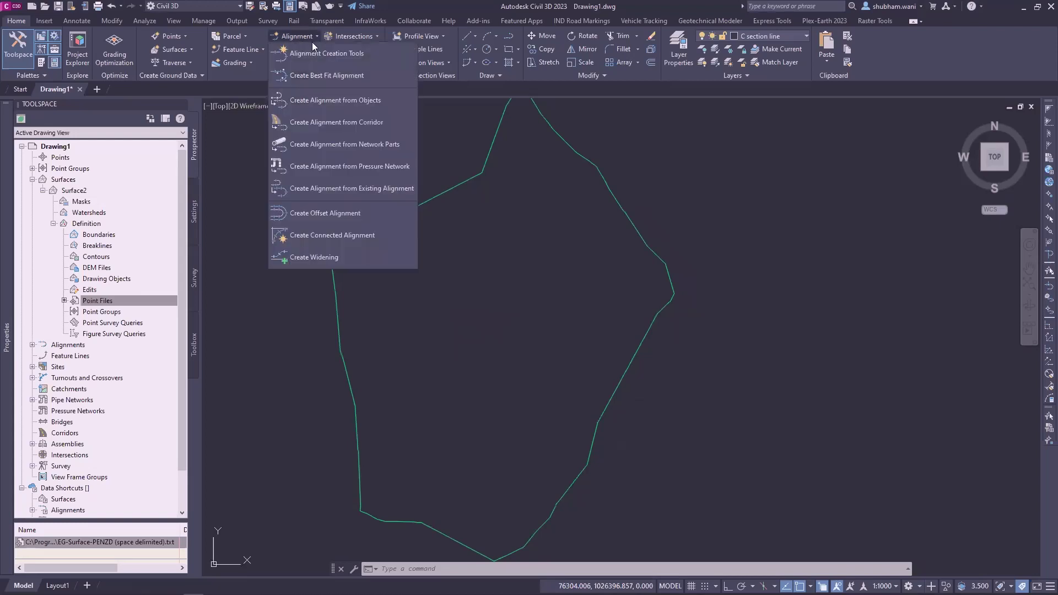
pyautogui.click(314, 50)
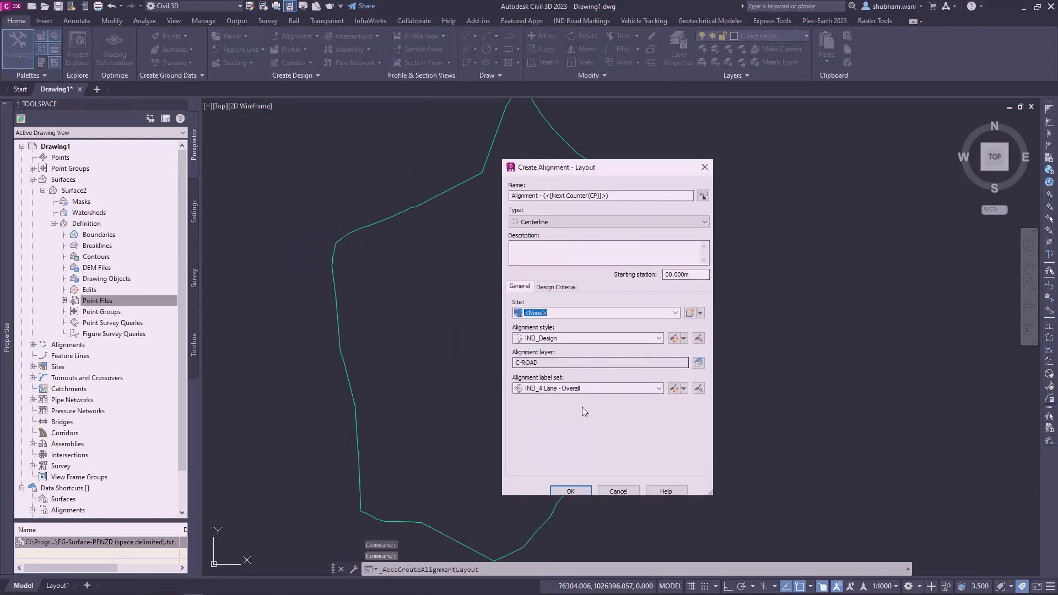
pyautogui.click(584, 388)
pyautogui.click(568, 408)
pyautogui.click(569, 491)
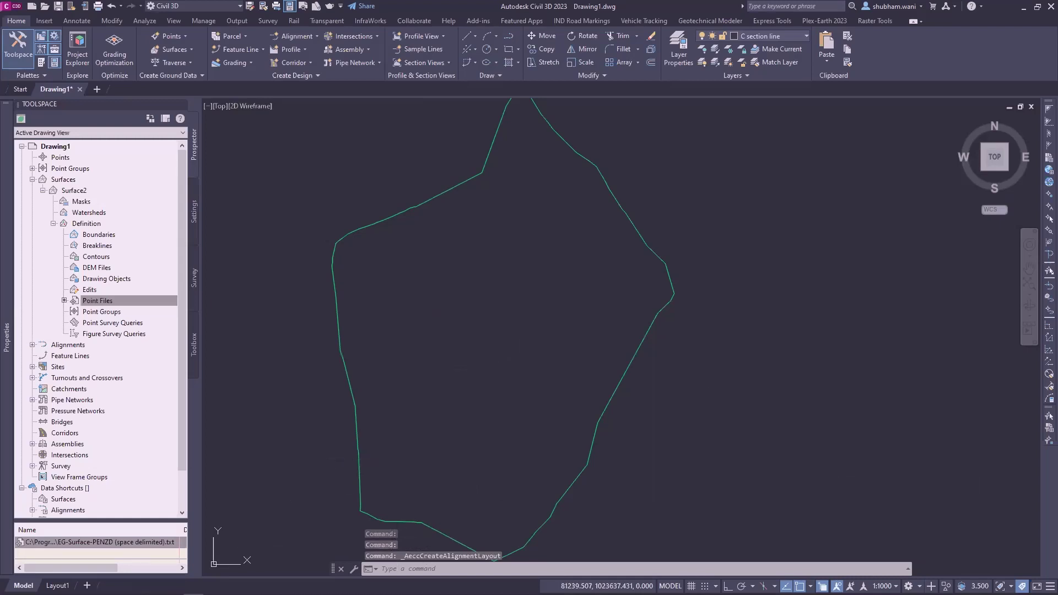
# Step: Lay out a four-point tangent-tangent alignment with curves, about 1400 m long, inside the surface boundary, and close the layout tools
pyautogui.click(702, 331)
pyautogui.click(717, 356)
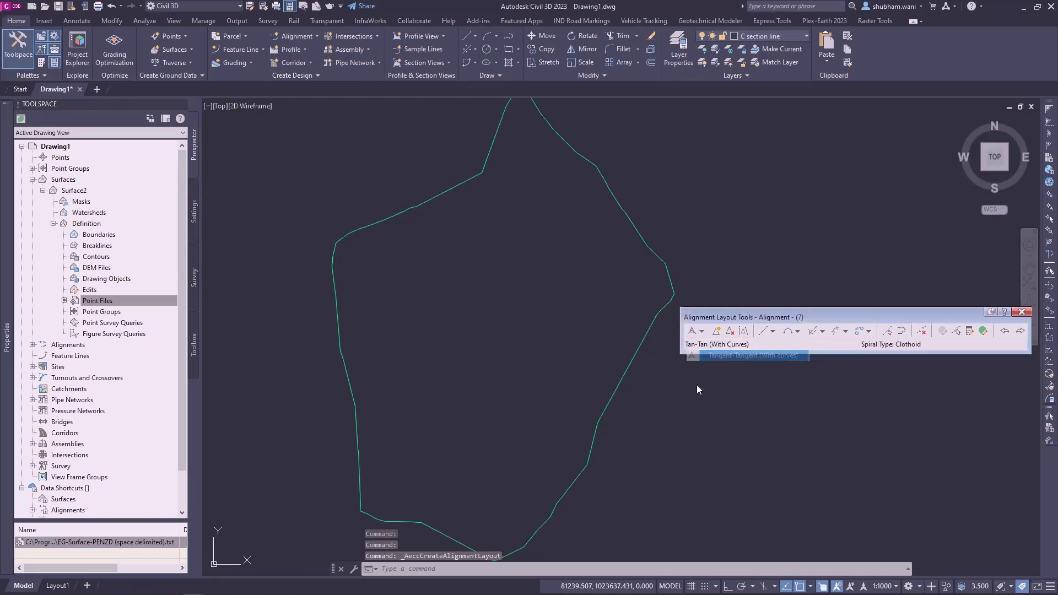
pyautogui.click(364, 335)
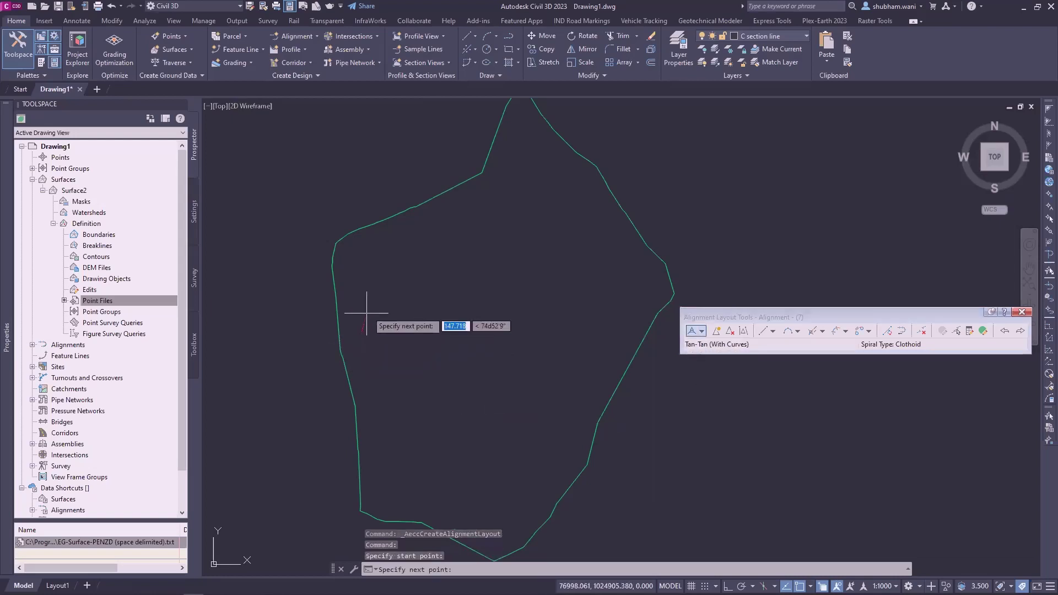
pyautogui.click(383, 282)
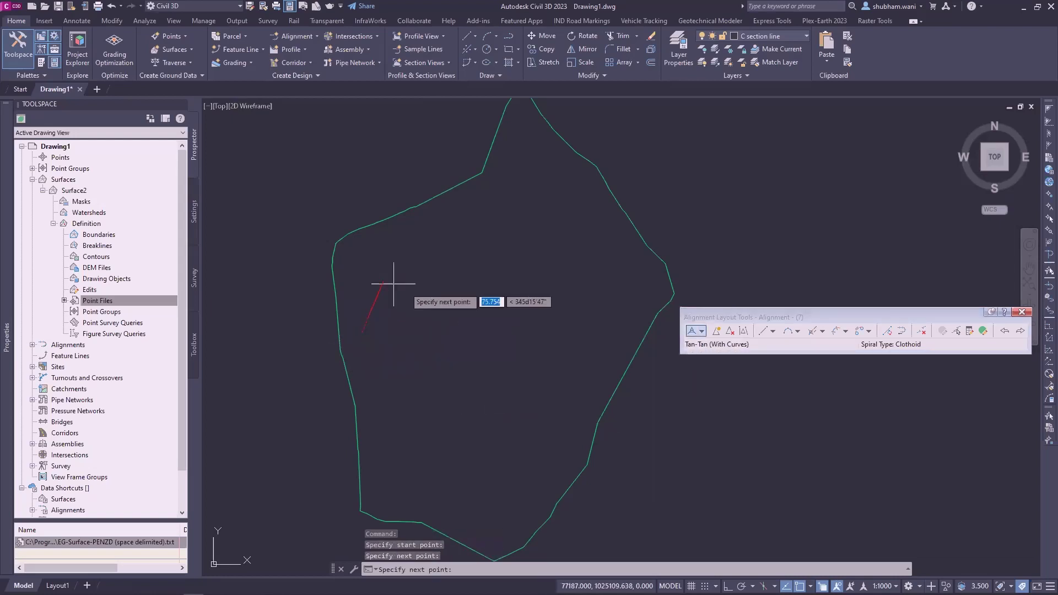
pyautogui.click(456, 270)
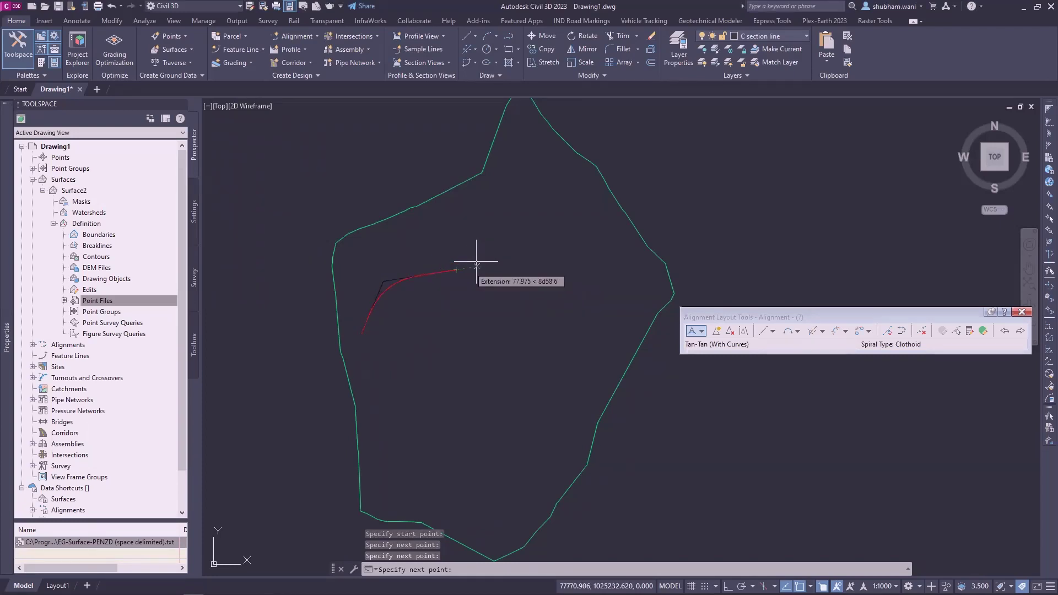
pyautogui.click(513, 218)
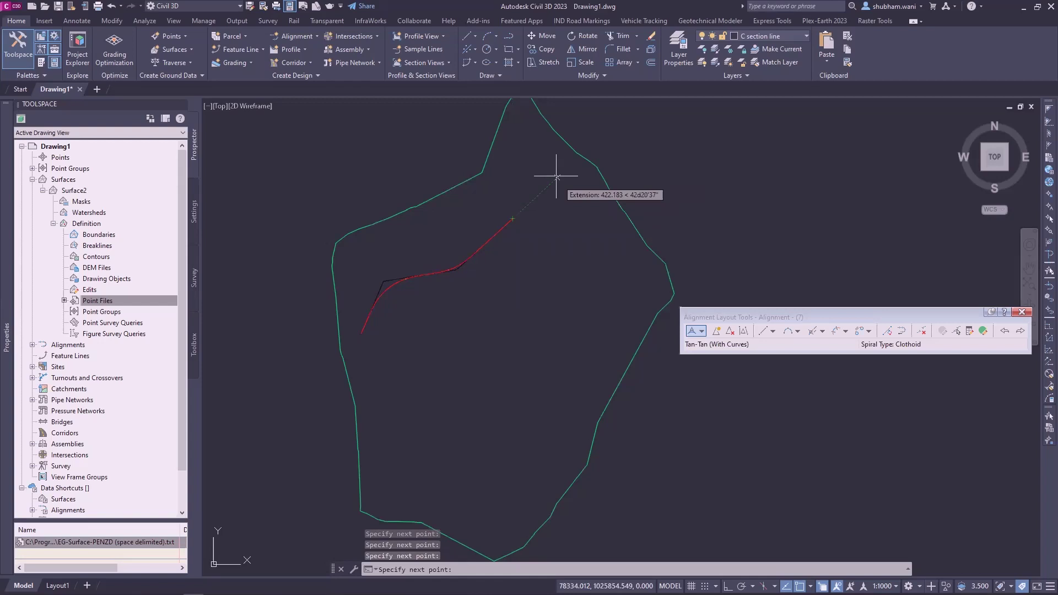
pyautogui.press('Return')
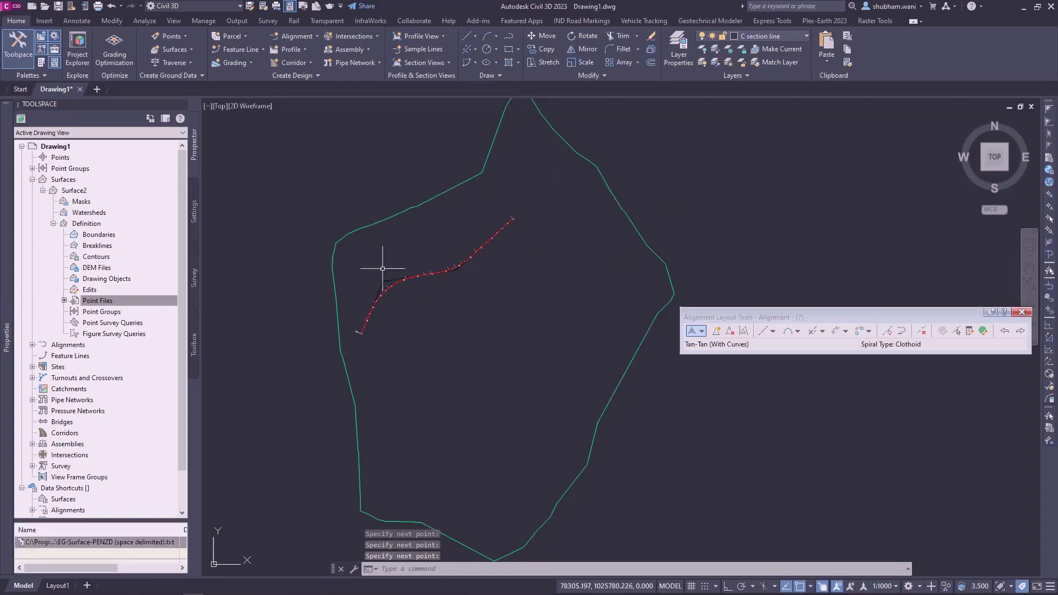
pyautogui.scroll(5, 397, 281)
pyautogui.moveTo(386, 314); pyautogui.dragTo(515, 245, button='middle')
pyautogui.scroll(4, 433, 338)
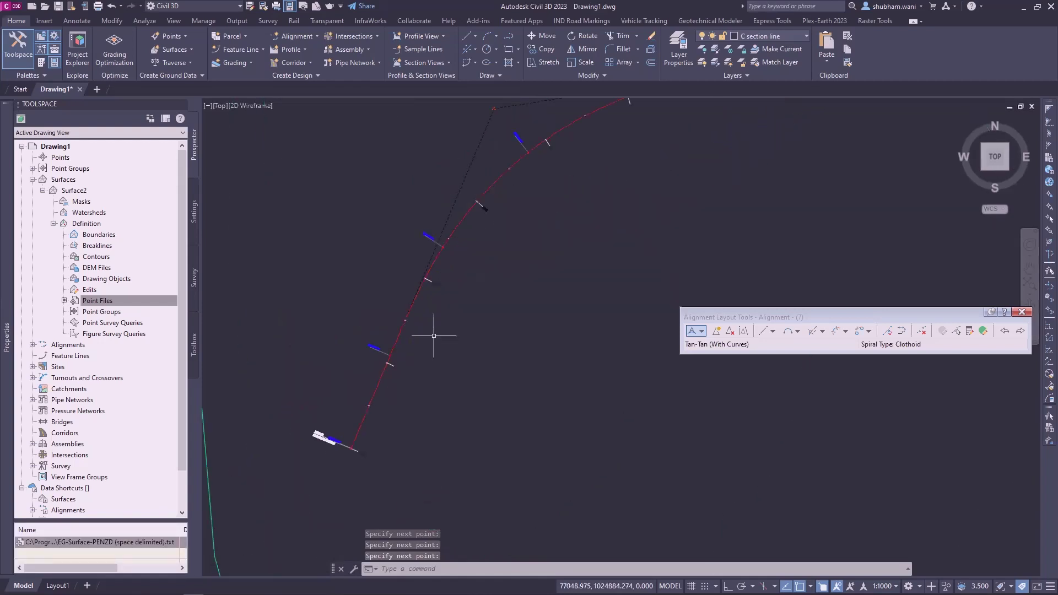
pyautogui.click(1023, 312)
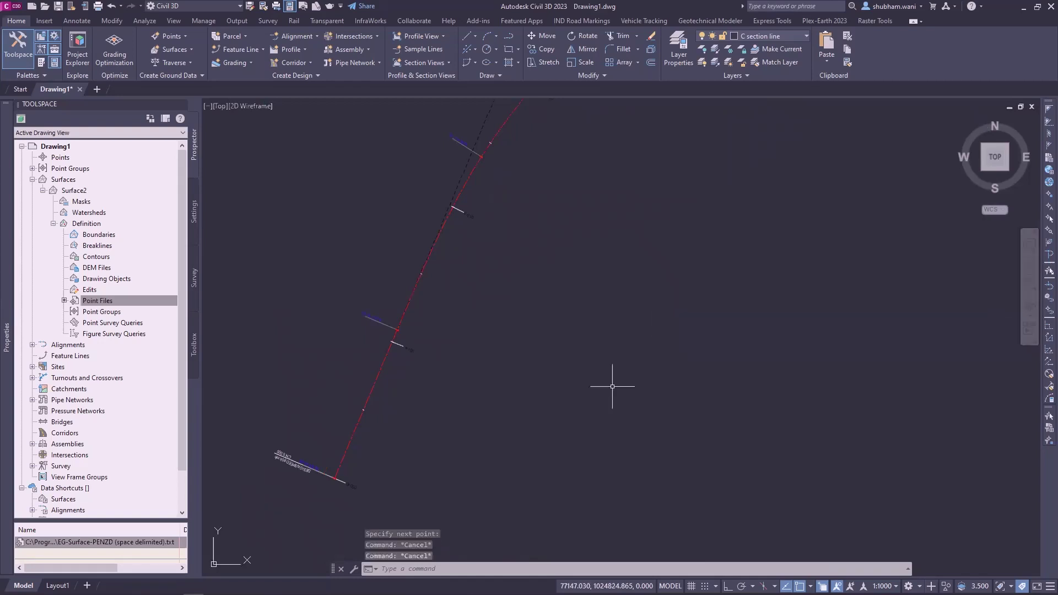
# Step: Set up a second centerline alignment layout, again with the IND_Design style and the IND_4 Lane - Overall label set
pyautogui.click(310, 40)
pyautogui.click(317, 52)
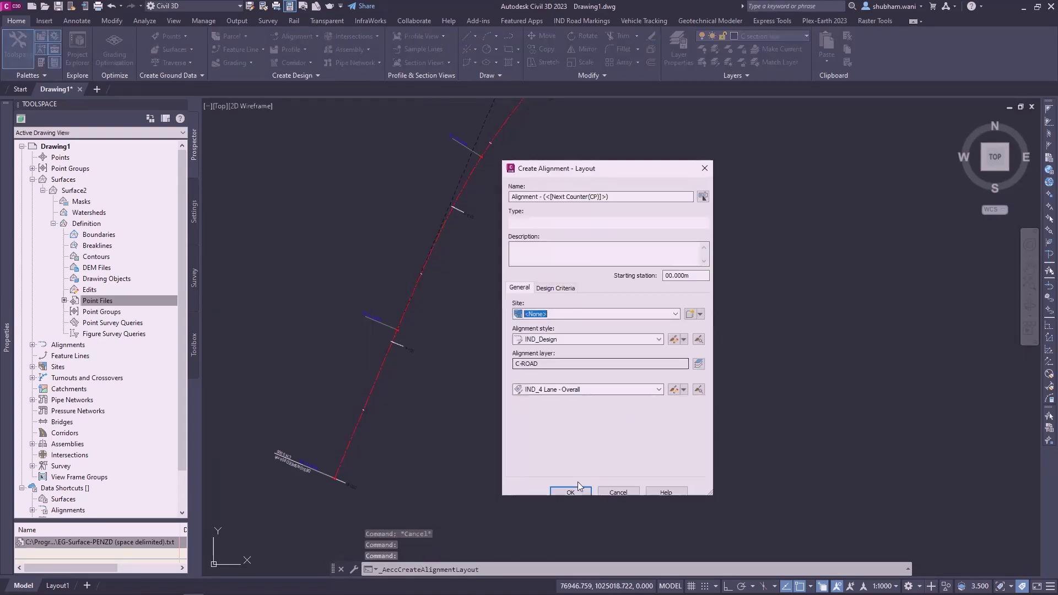
pyautogui.click(593, 390)
pyautogui.click(556, 408)
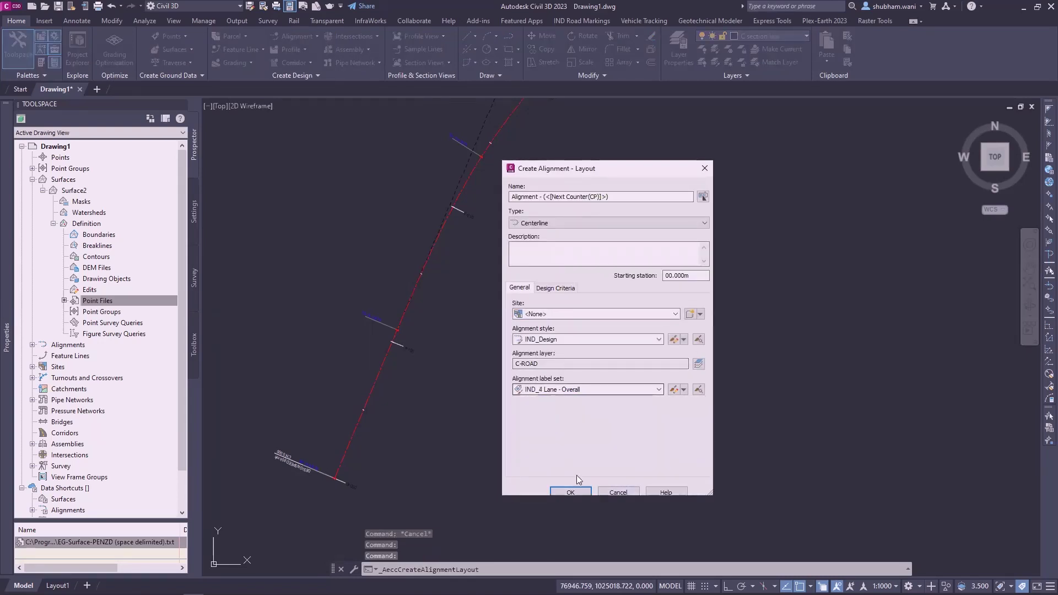
pyautogui.click(572, 490)
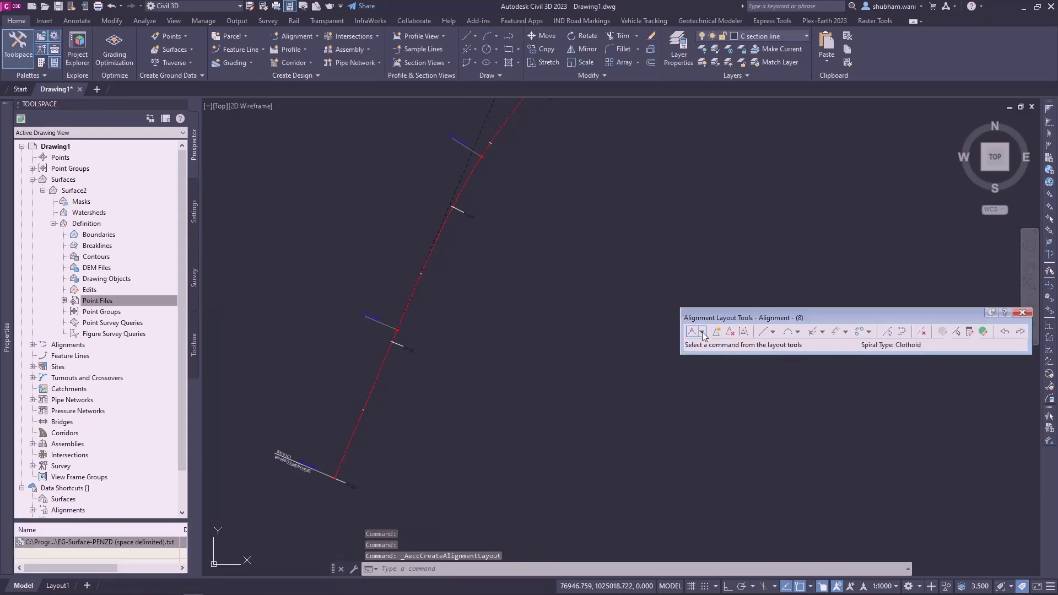
# Step: Draw a straight tangent-tangent alignment without curves, about 237 m long, crossing the final straight stretch of the curved alignment
pyautogui.click(702, 332)
pyautogui.click(717, 345)
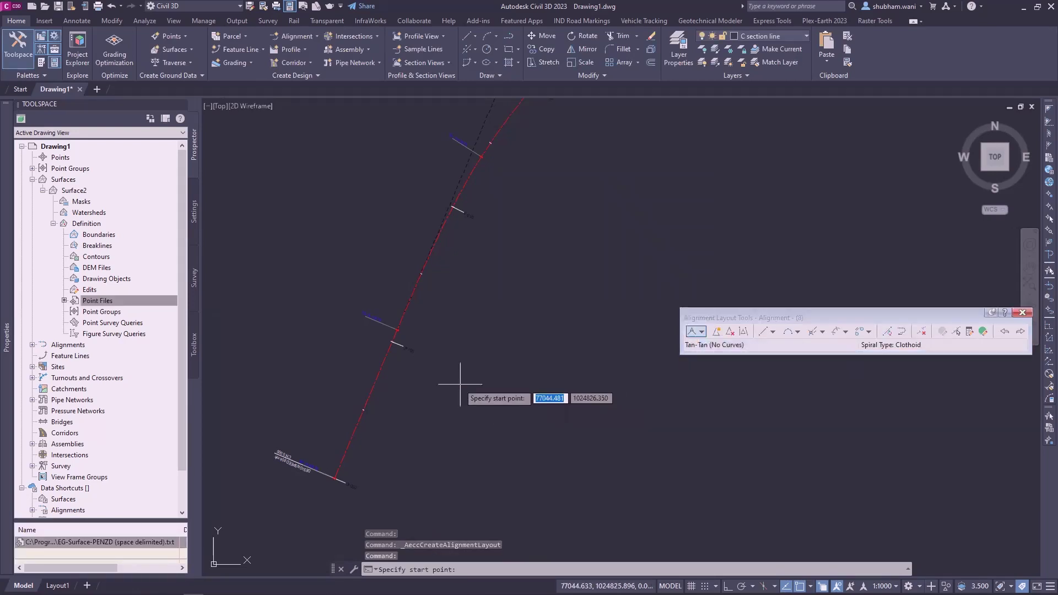
pyautogui.scroll(-6, 461, 378)
pyautogui.moveTo(524, 332); pyautogui.dragTo(390, 444, button='middle')
pyautogui.scroll(5, 610, 301)
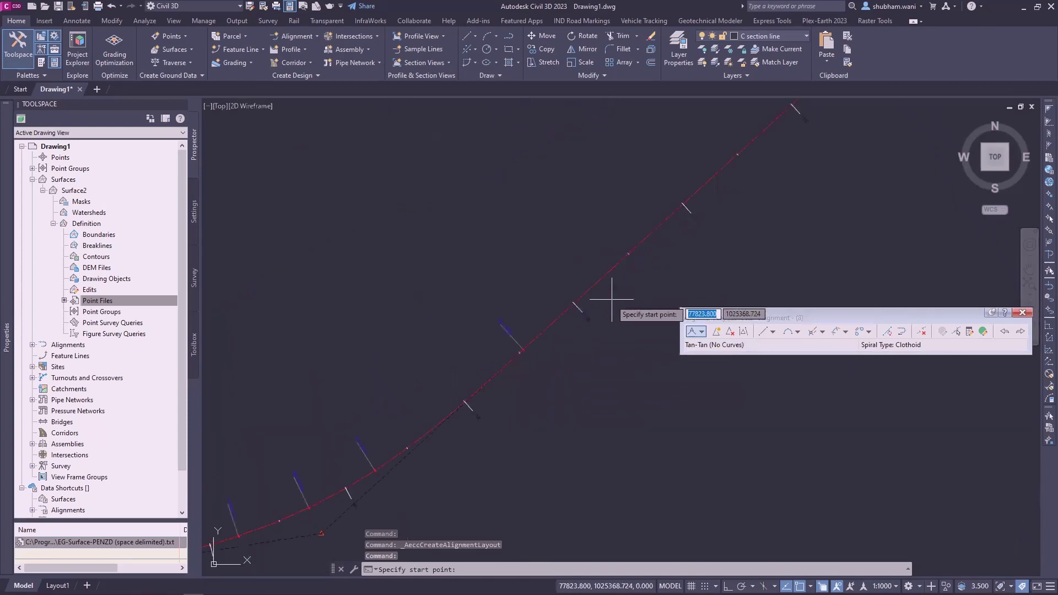
pyautogui.click(503, 195)
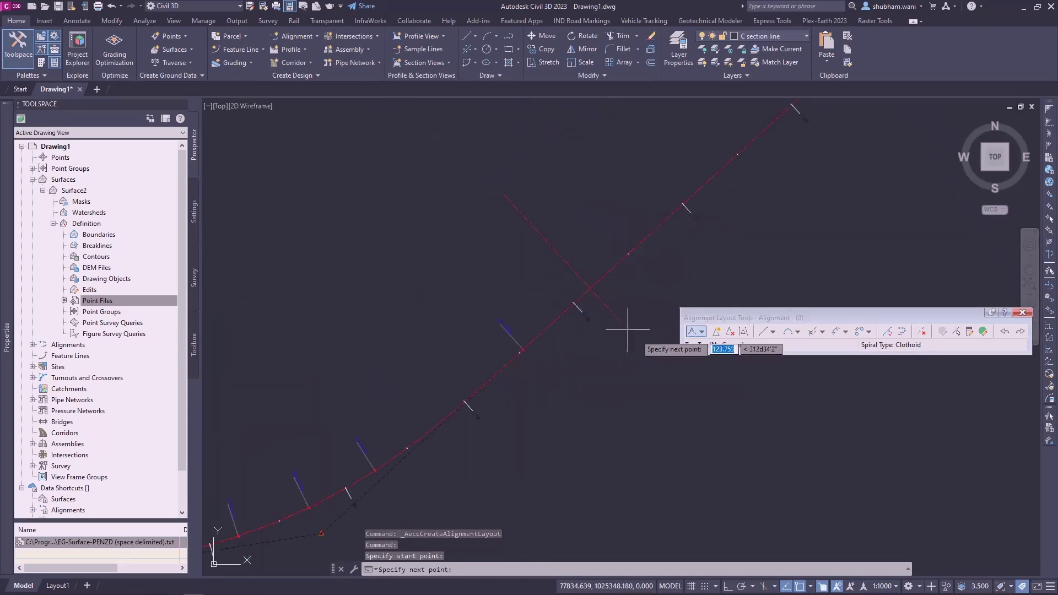
pyautogui.scroll(-5, 631, 333)
pyautogui.click(557, 301)
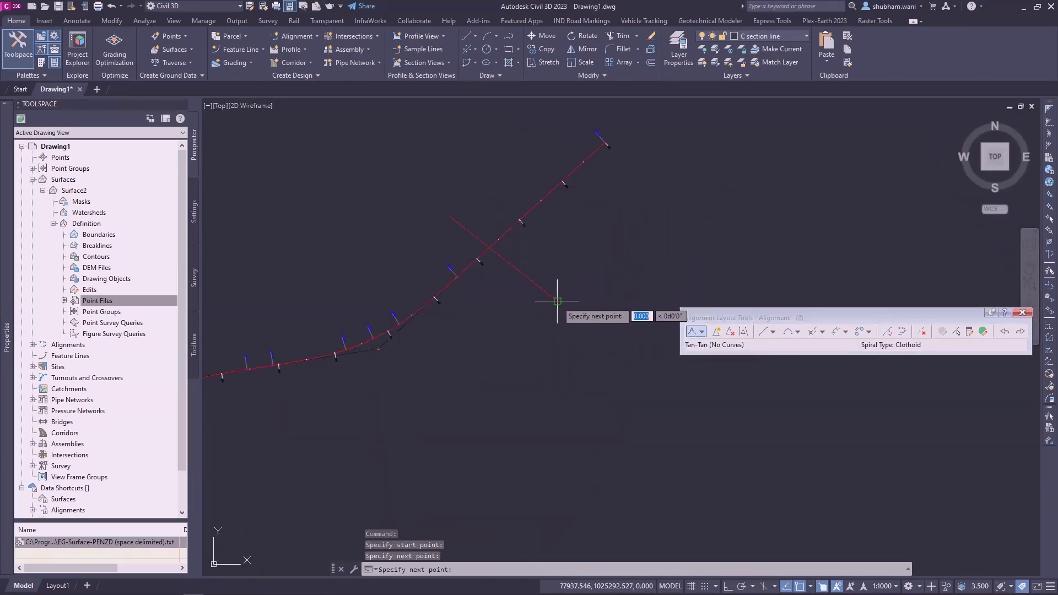
pyautogui.scroll(3, 485, 331)
pyautogui.scroll(-1, 503, 340)
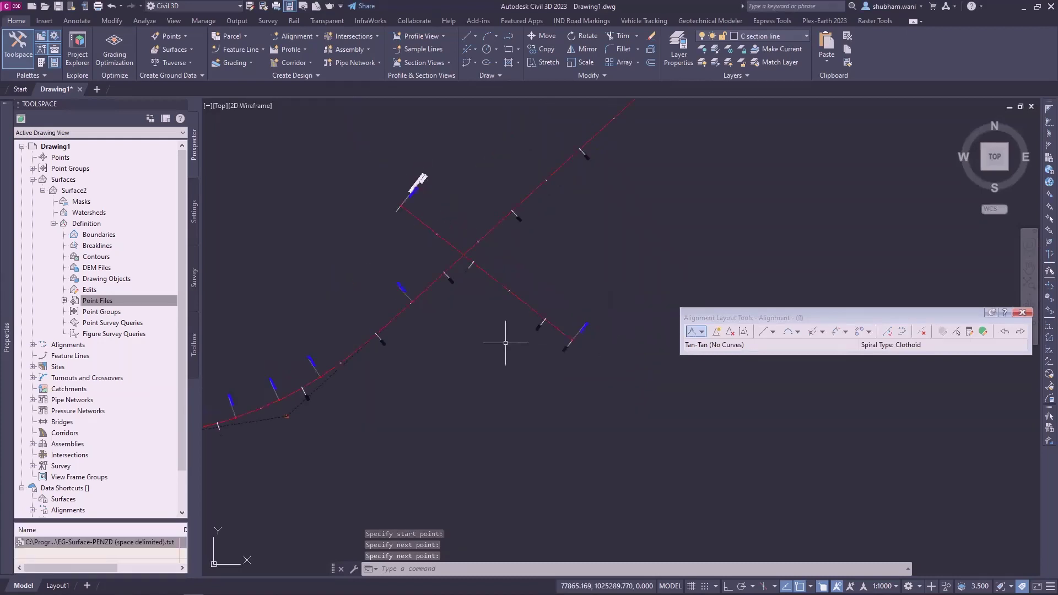
pyautogui.press('Escape')
pyautogui.press('Escape')
# Step: Add a surface profile sampled from Surface2 along the full length of the curved main alignment, Alignment - (7)
pyautogui.scroll(-5, 711, 335)
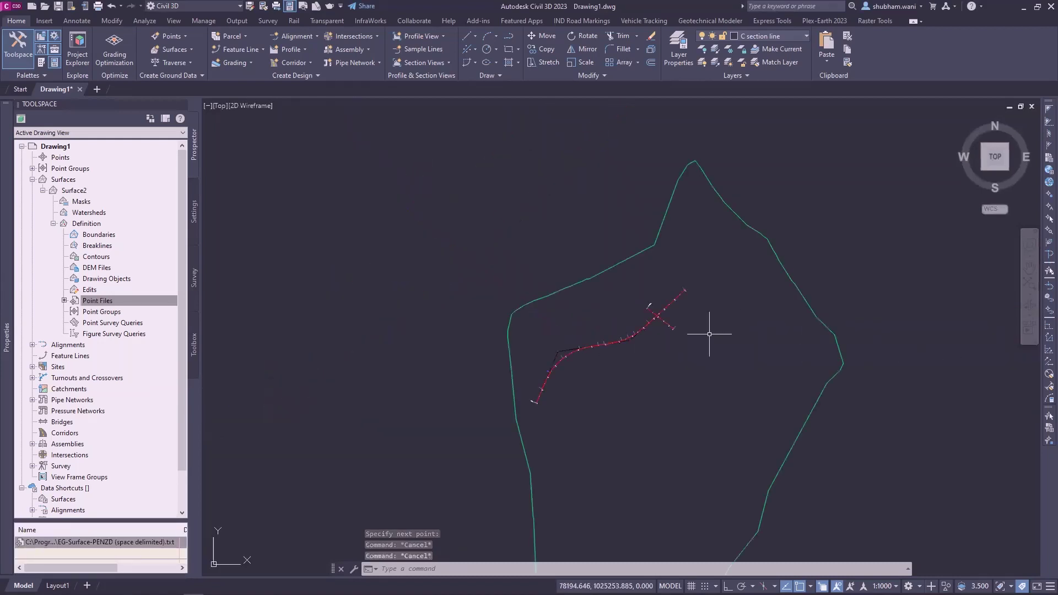
pyautogui.scroll(4, 718, 338)
pyautogui.moveTo(673, 371); pyautogui.dragTo(607, 359, button='middle')
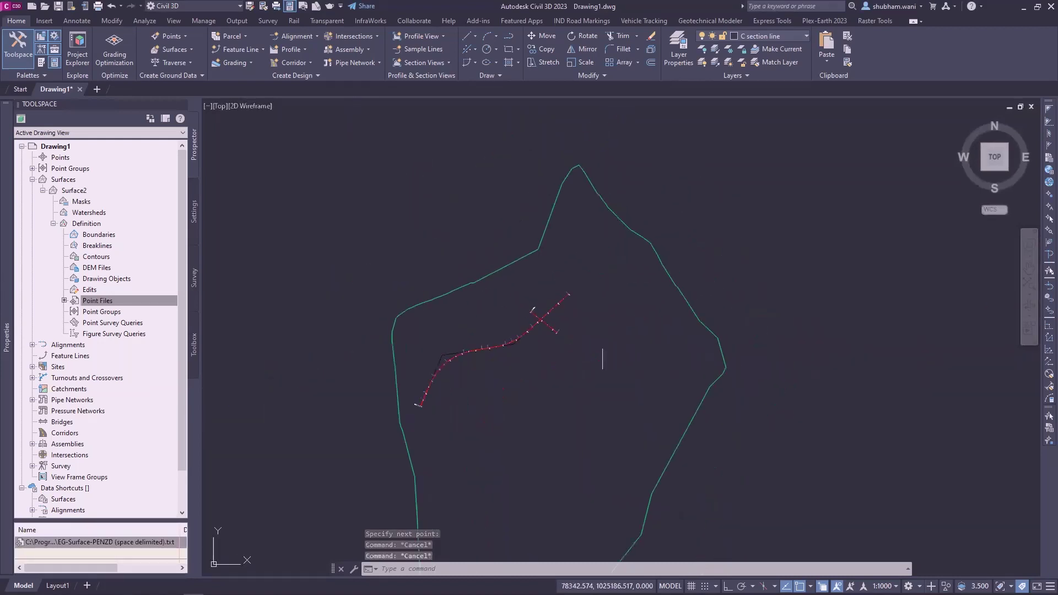
pyautogui.click(299, 51)
pyautogui.click(300, 69)
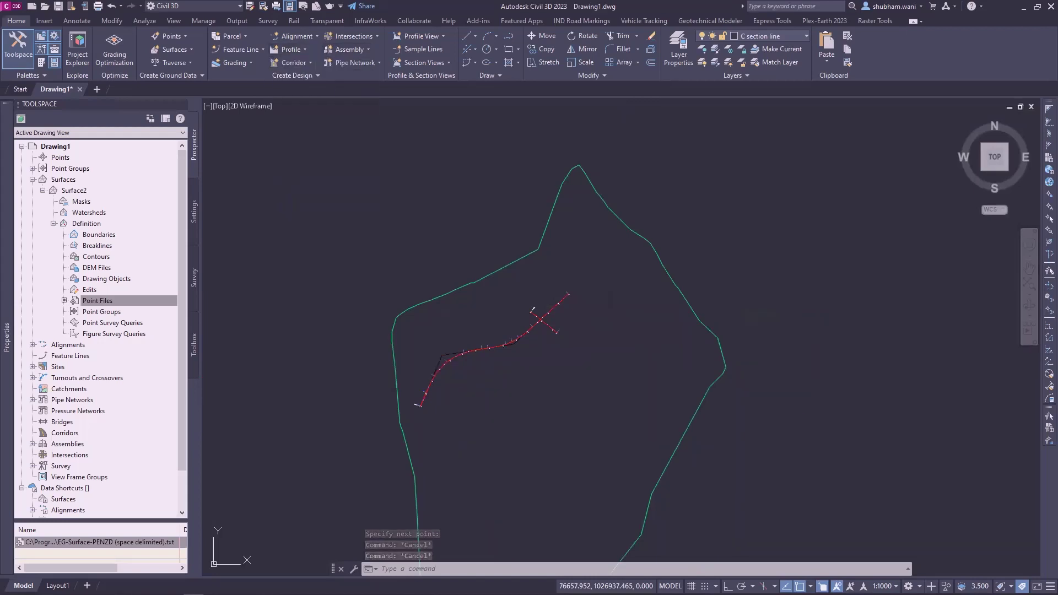
pyautogui.click(761, 328)
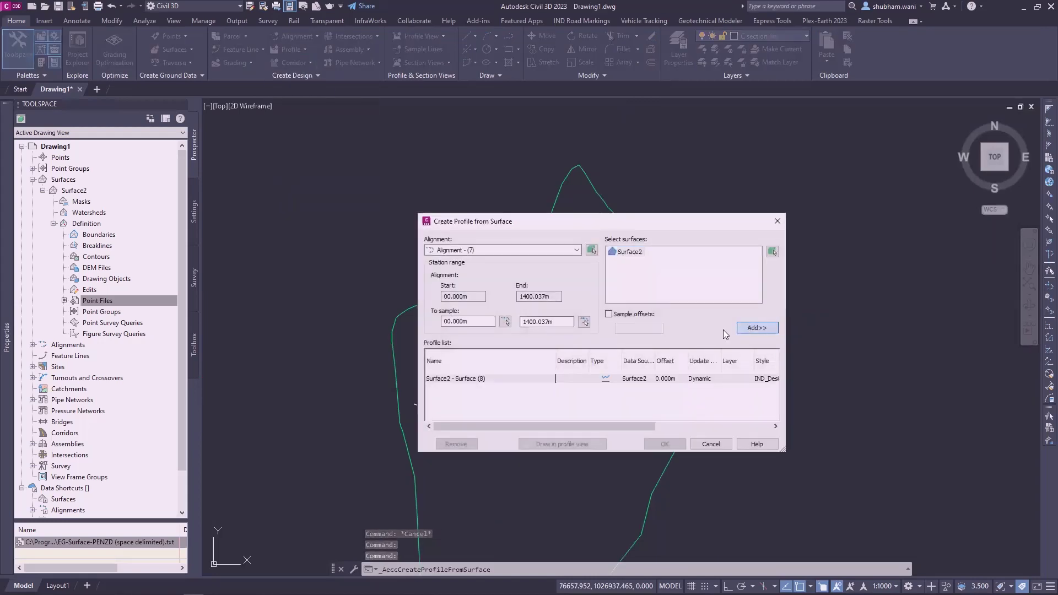
pyautogui.click(527, 247)
pyautogui.click(527, 247)
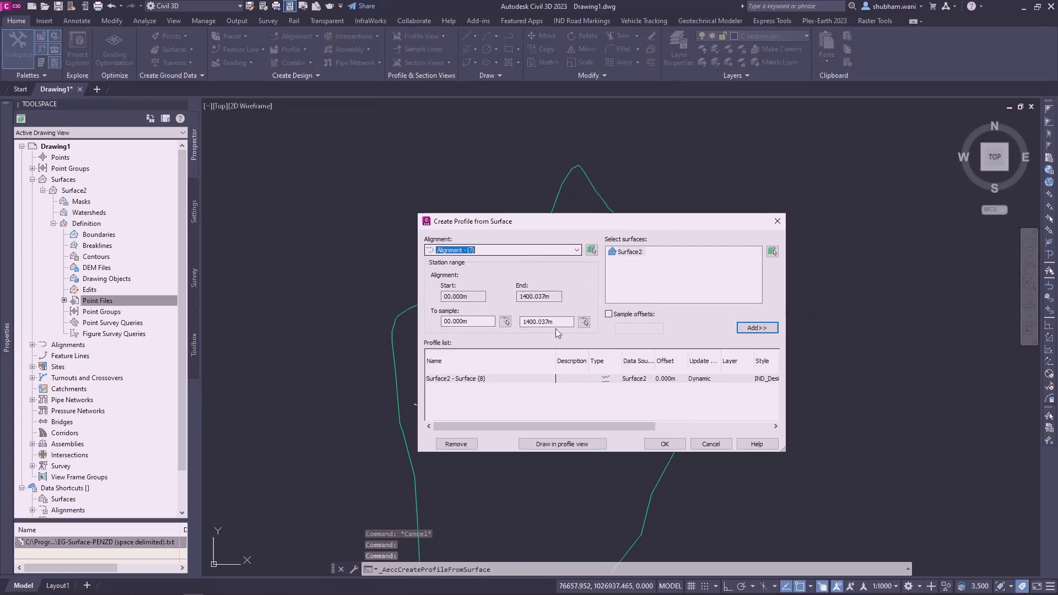
# Step: Draw the main alignment's surface profile in a new profile view, placing its origin in empty space east of the surface boundary
pyautogui.click(554, 444)
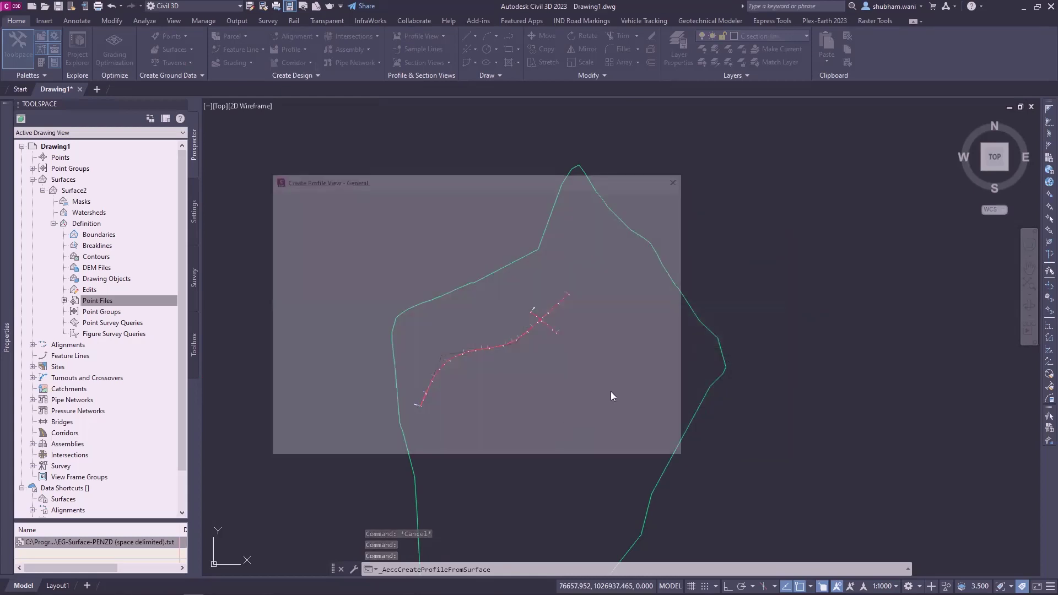
pyautogui.click(557, 447)
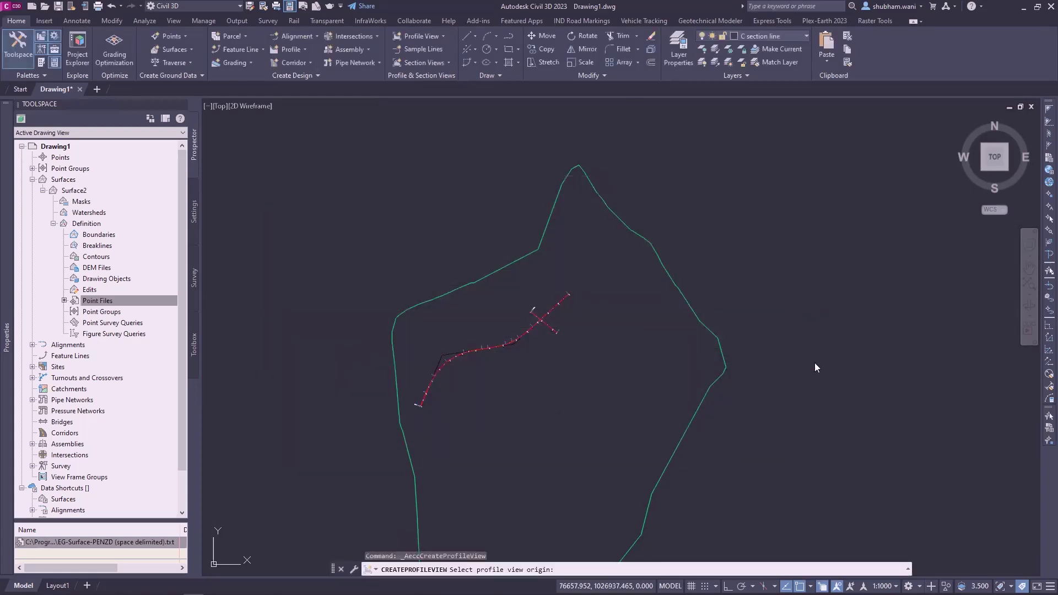
pyautogui.moveTo(815, 363); pyautogui.dragTo(496, 440, button='middle')
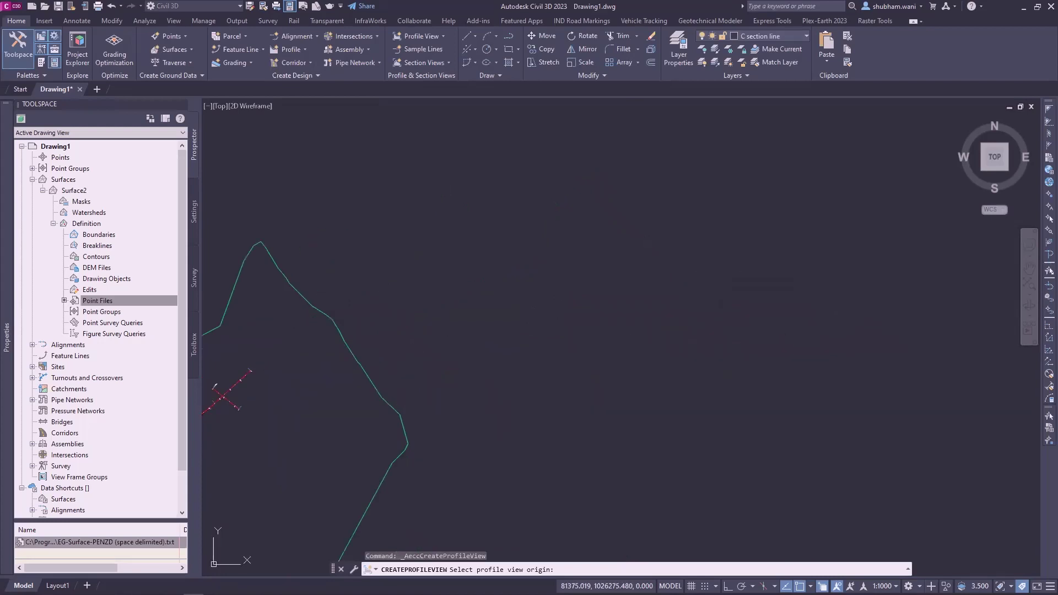
pyautogui.click(713, 277)
# Step: Add a second surface profile sampled from Surface2 along the short crossing alignment, Alignment - (8)
pyautogui.moveTo(254, 257); pyautogui.dragTo(378, 196, button='middle')
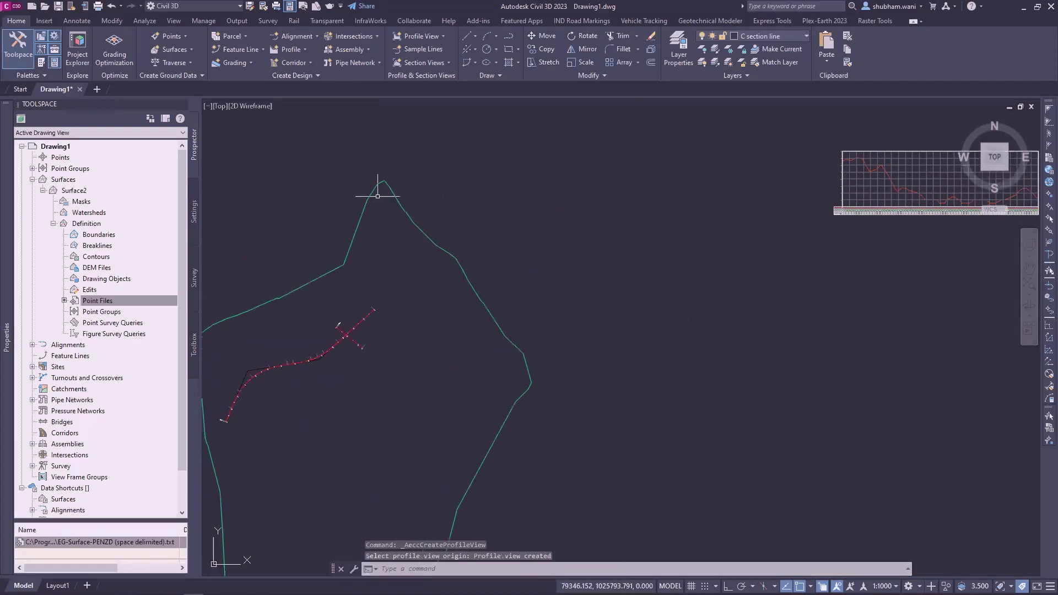
pyautogui.click(291, 49)
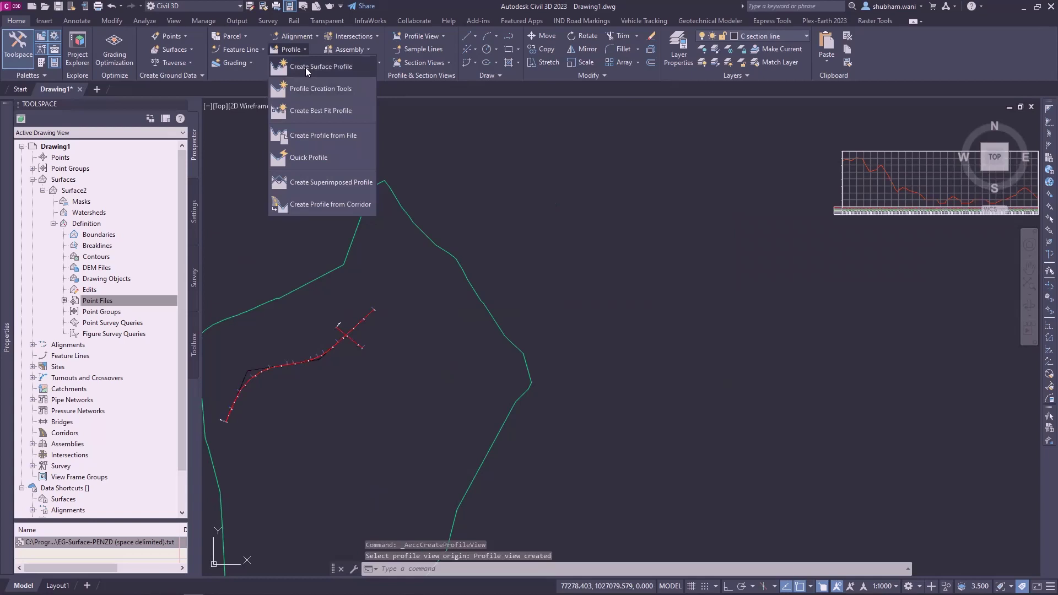
pyautogui.click(305, 67)
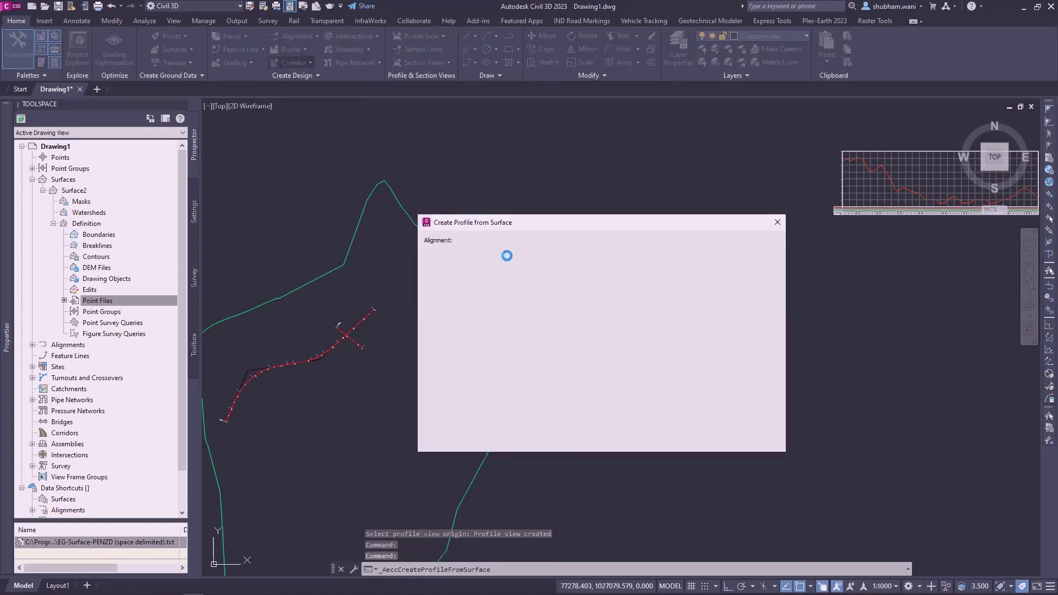
pyautogui.click(506, 252)
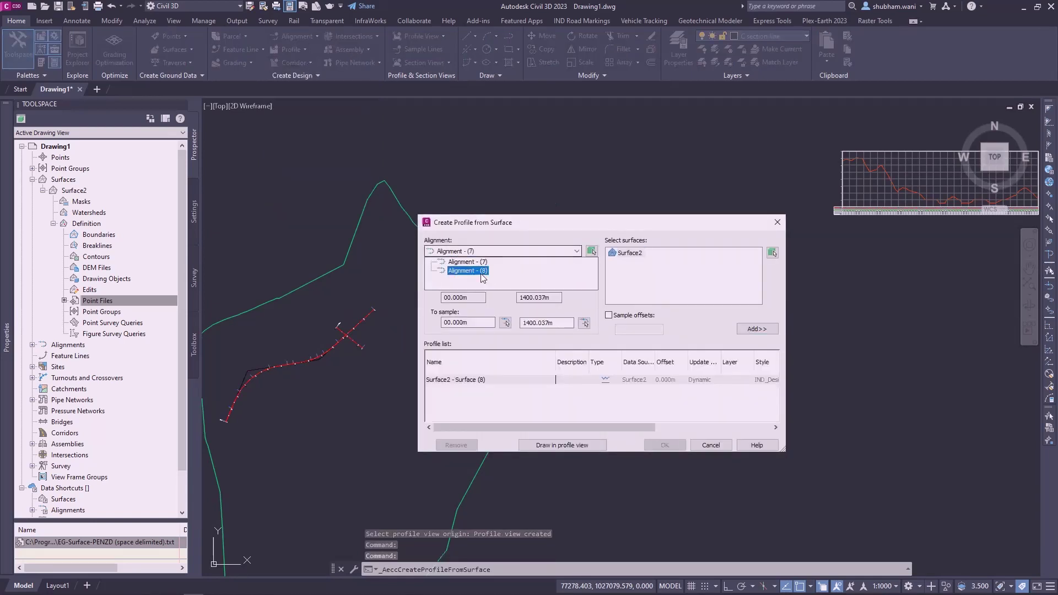
pyautogui.click(457, 269)
pyautogui.click(758, 329)
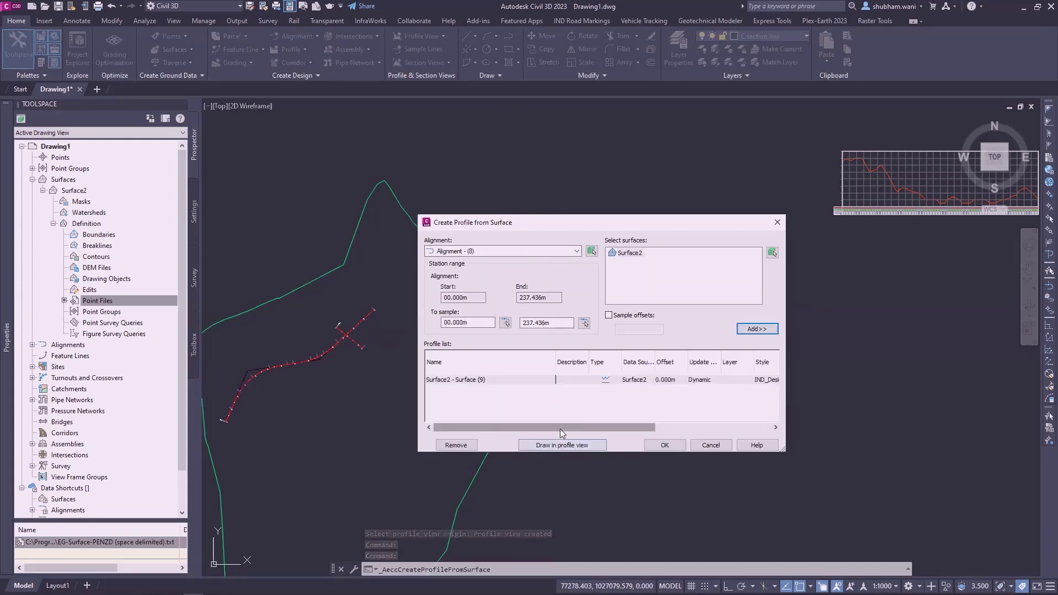
# Step: Set the style of the crossing alignment's surface profile, Surface2 - Surface (9), to IND_EG at Cross Road
pyautogui.moveTo(560, 429); pyautogui.dragTo(650, 430)
pyautogui.click(634, 380)
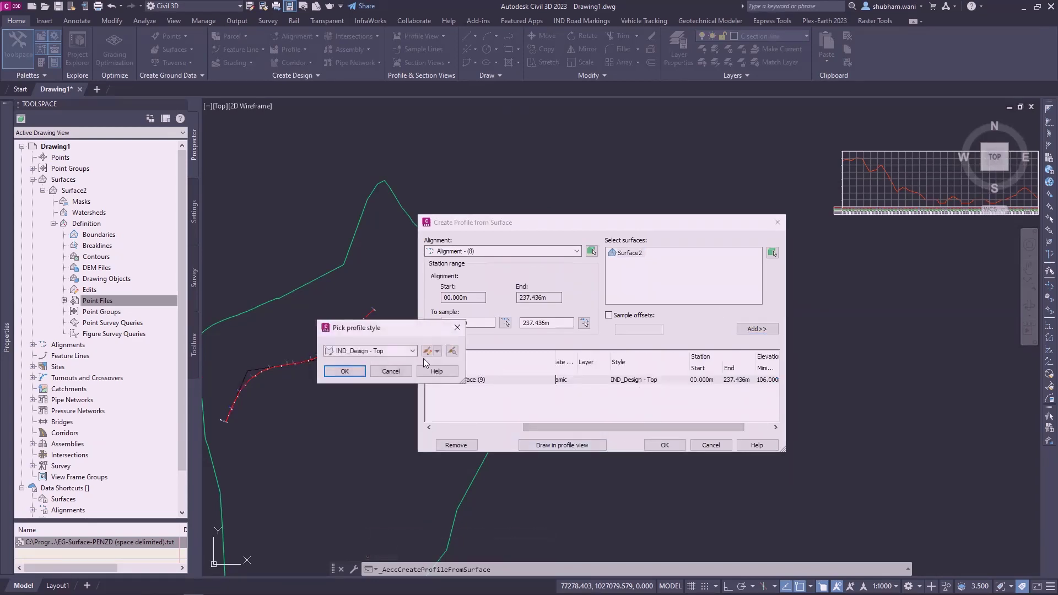
pyautogui.click(413, 351)
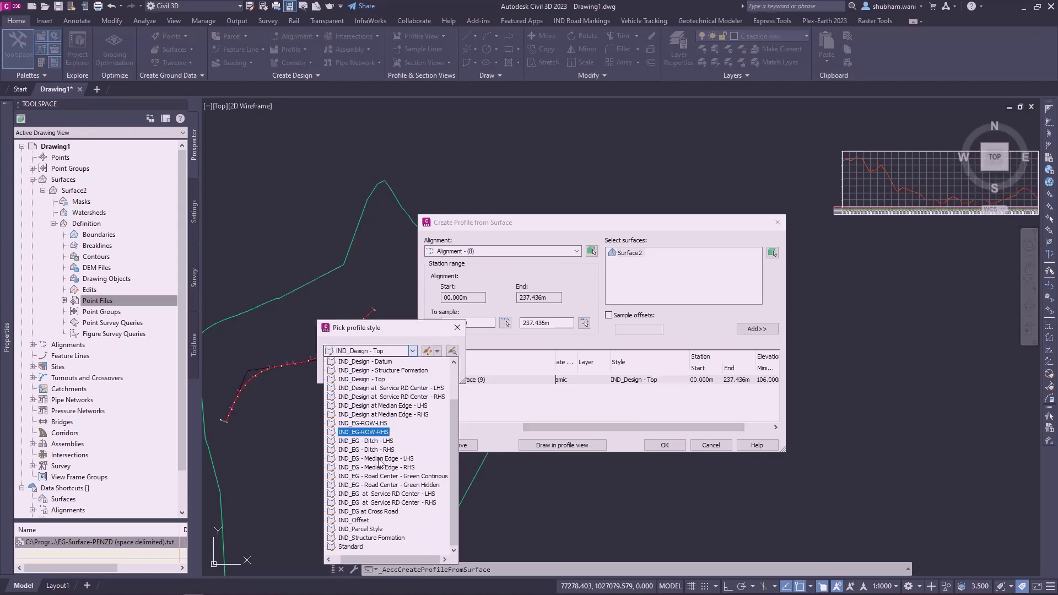
pyautogui.click(364, 516)
pyautogui.click(353, 372)
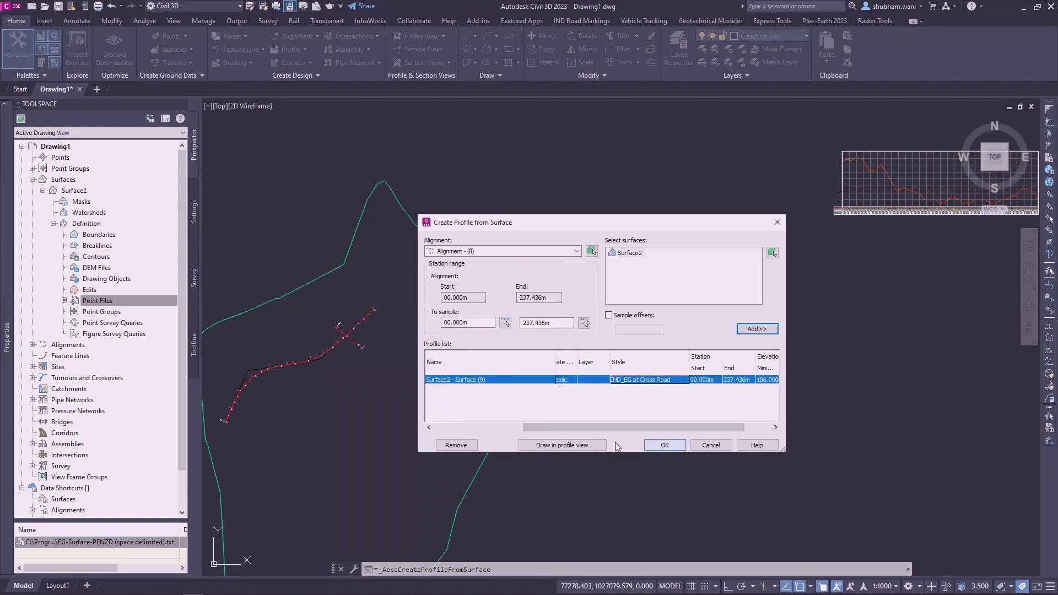
# Step: Draw the crossing alignment's surface profile in a new profile view, placing its origin in empty space below the main alignment's profile view
pyautogui.click(575, 444)
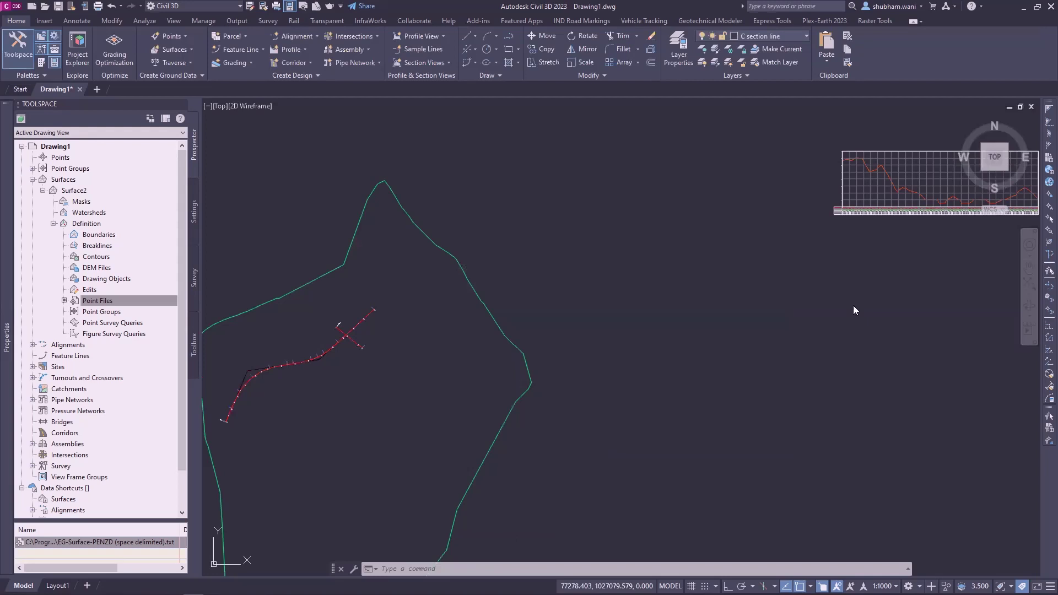
pyautogui.click(555, 447)
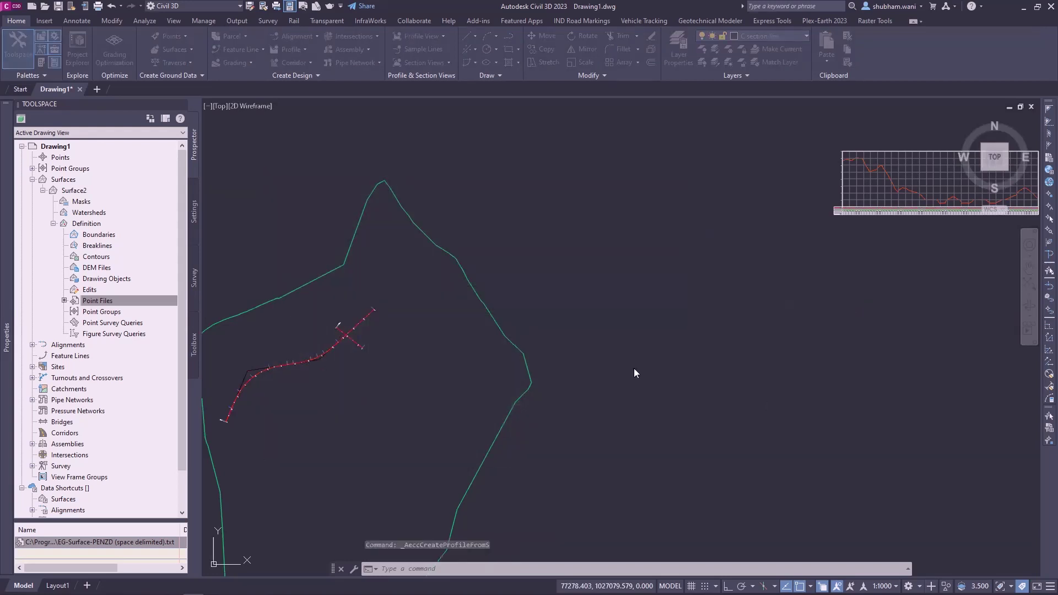
pyautogui.scroll(2, 690, 337)
pyautogui.moveTo(689, 337); pyautogui.dragTo(739, 296, button='middle')
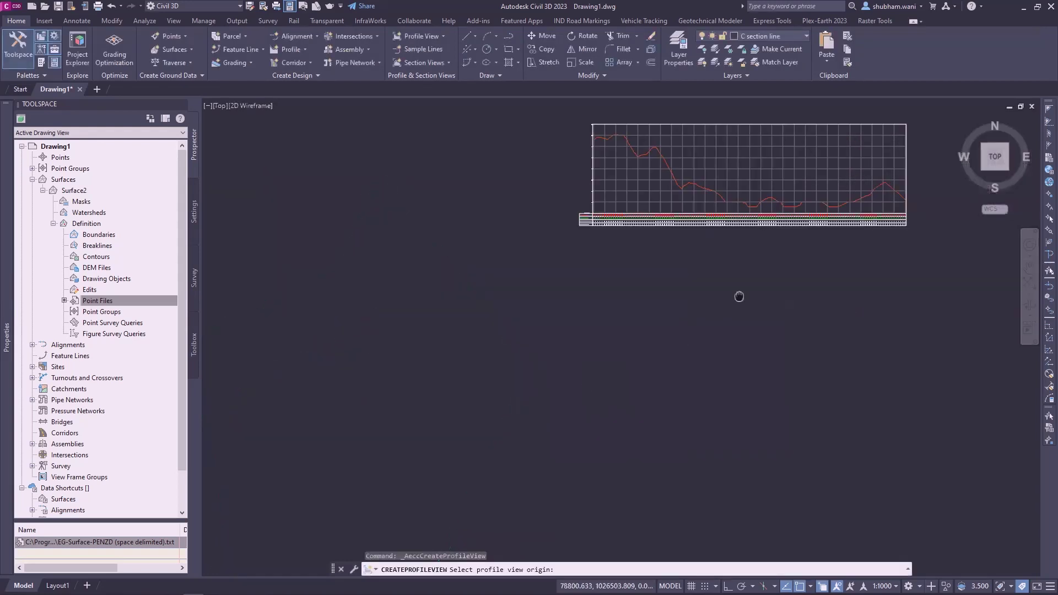
pyautogui.click(599, 419)
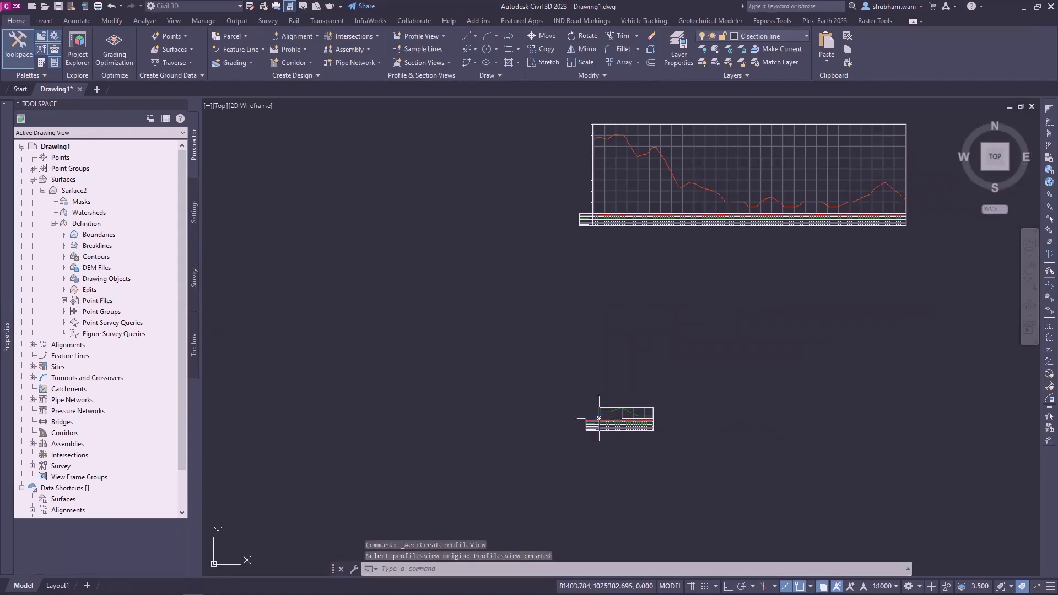
# Step: Change the object style of the main alignment's surface profile to IND_EG at Cross Road in its profile properties
pyautogui.moveTo(613, 378); pyautogui.dragTo(567, 558, button='middle')
pyautogui.scroll(3, 683, 319)
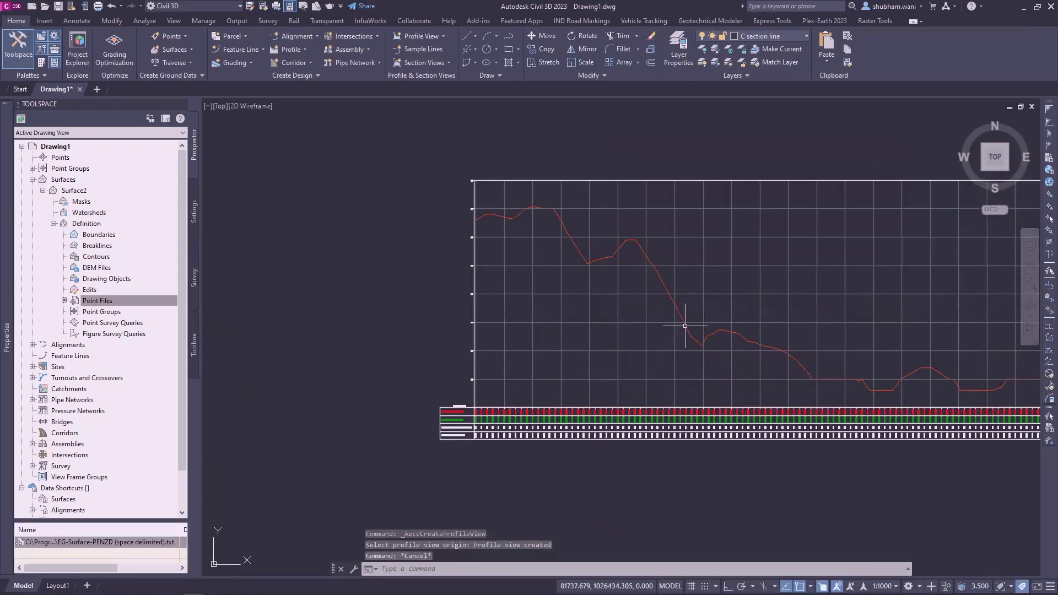
pyautogui.press('Escape')
pyautogui.click(682, 316)
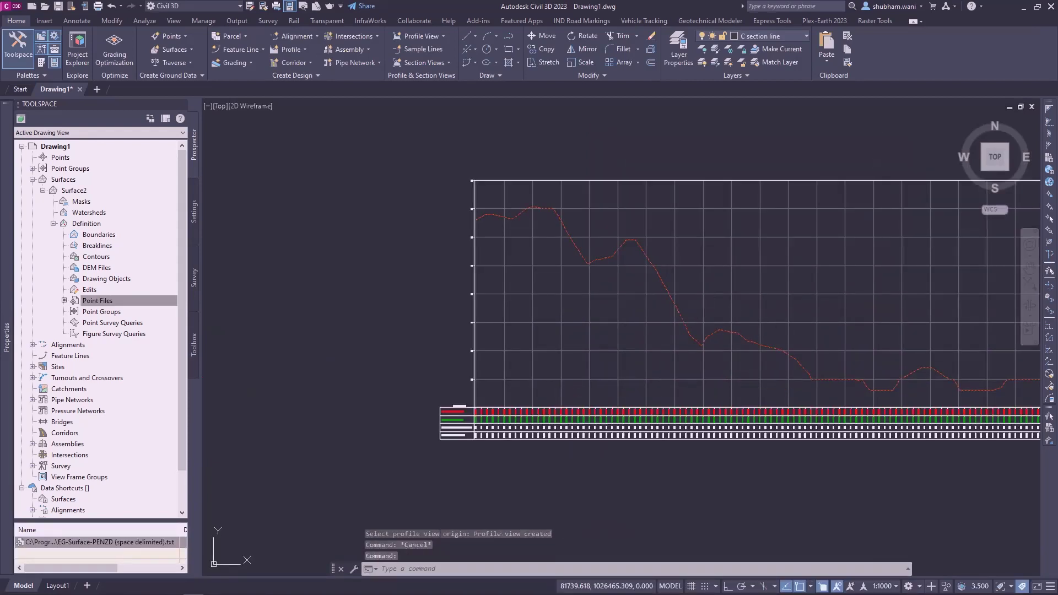
pyautogui.rightClick(681, 315)
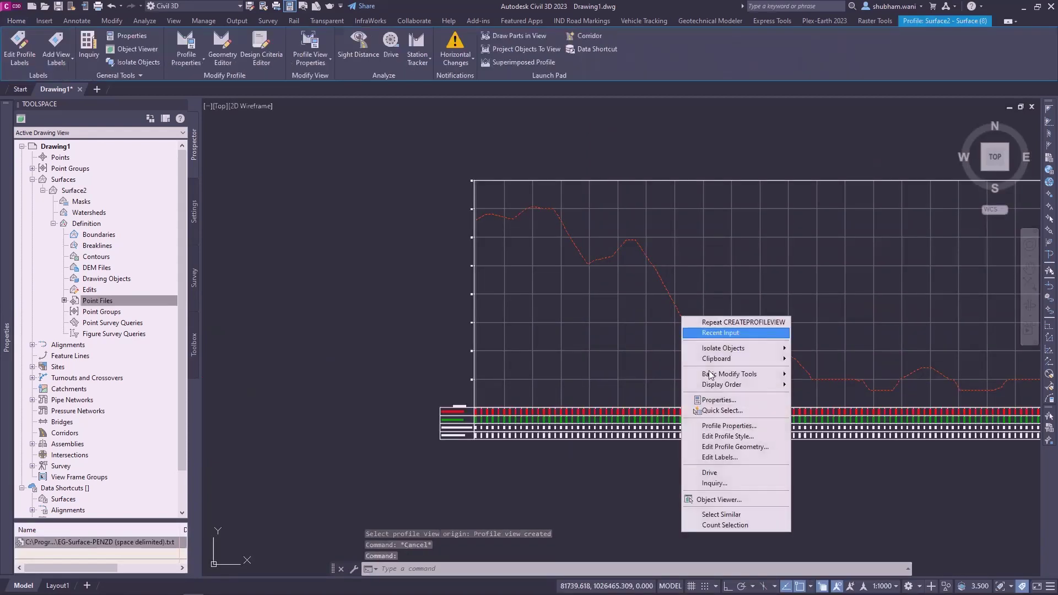
pyautogui.click(726, 426)
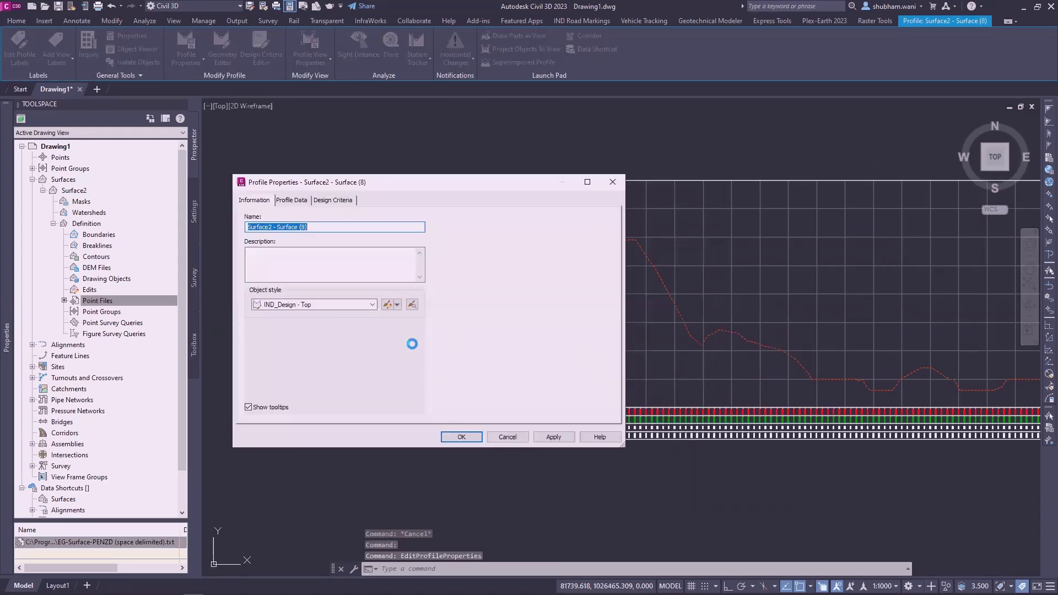
pyautogui.click(366, 307)
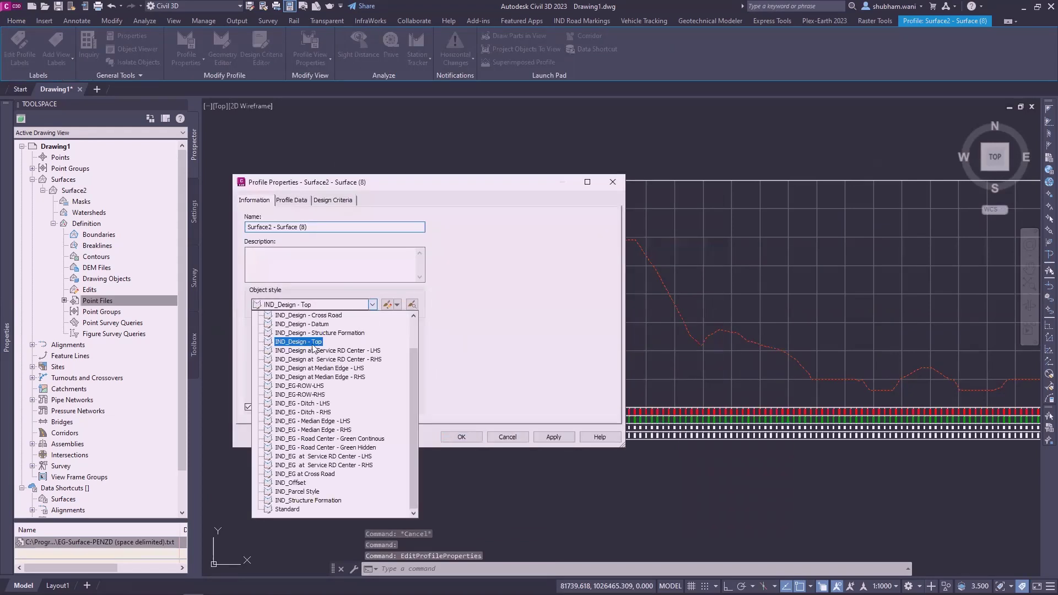
pyautogui.click(302, 474)
pyautogui.click(462, 437)
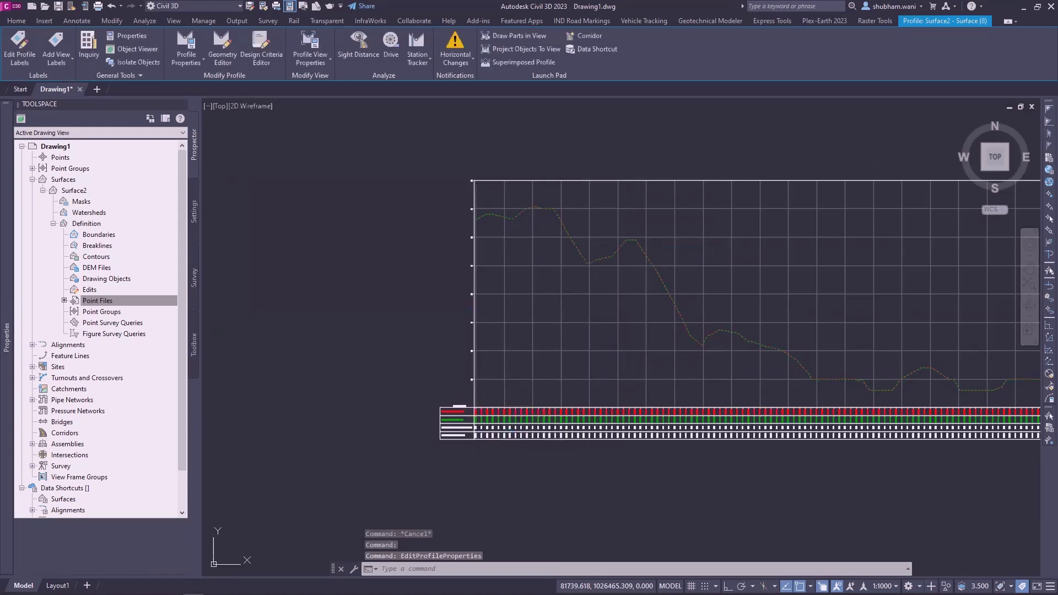
pyautogui.scroll(-7, 590, 397)
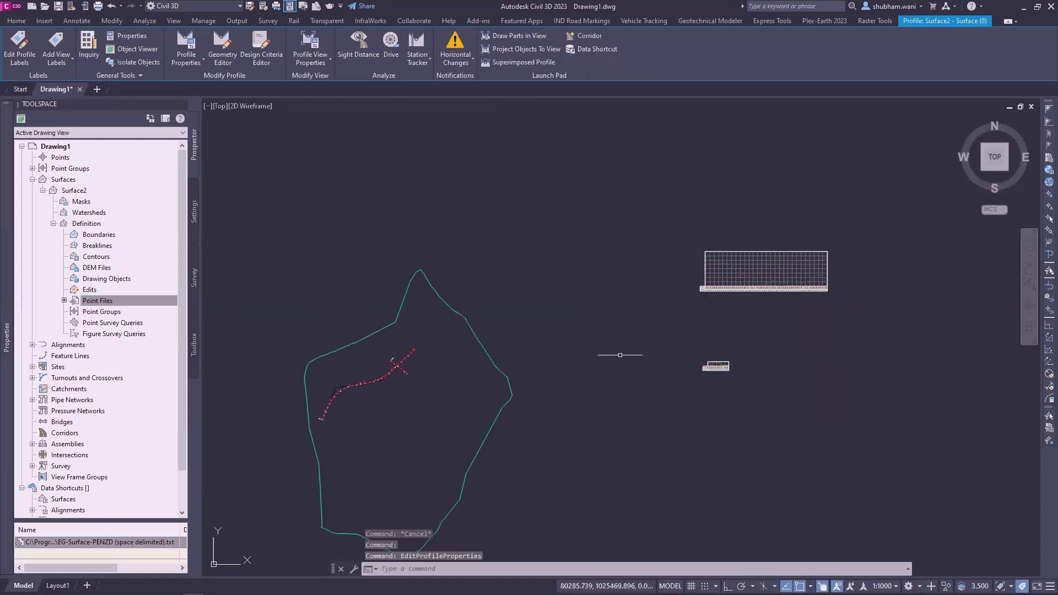
pyautogui.scroll(6, 522, 428)
pyautogui.scroll(4, 559, 308)
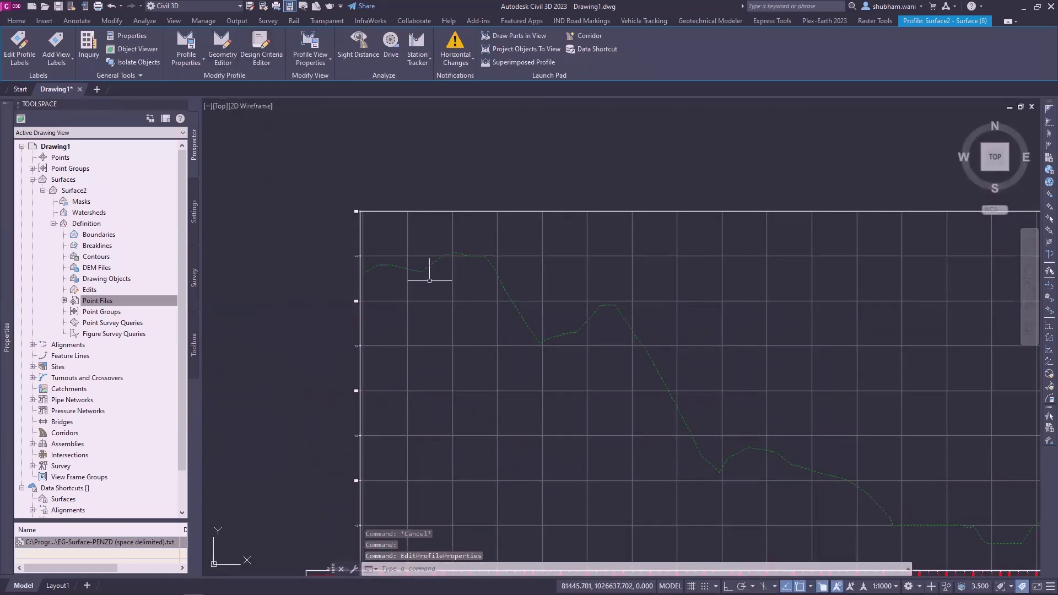
pyautogui.press('Escape')
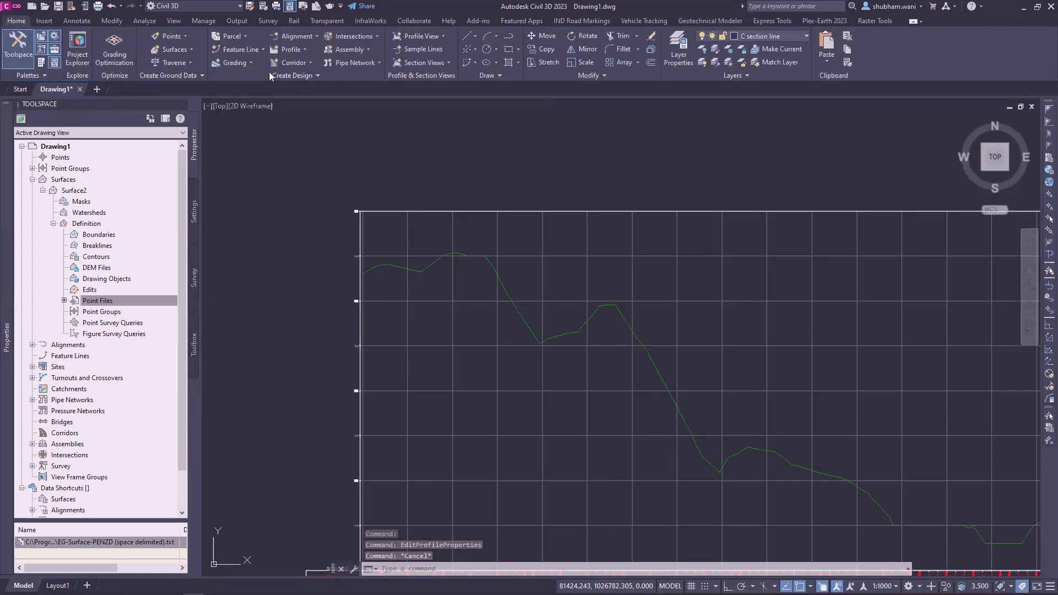
# Step: Create a layout profile on the main profile view with style IND_Design - Top and label set IND_Horz - Lines - Grade Break and Curves
pyautogui.click(291, 50)
pyautogui.click(311, 109)
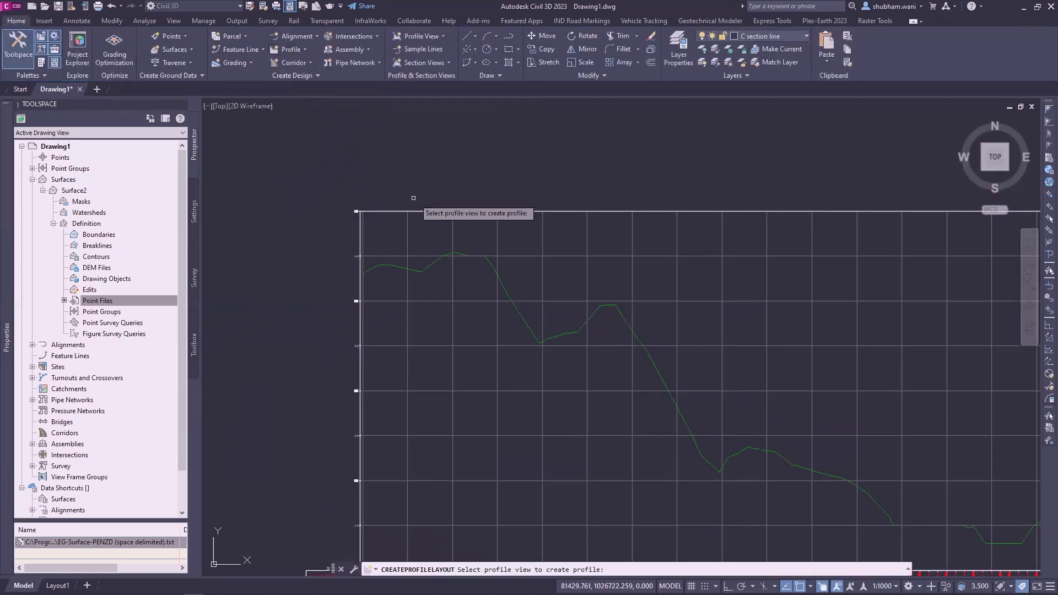
pyautogui.click(446, 237)
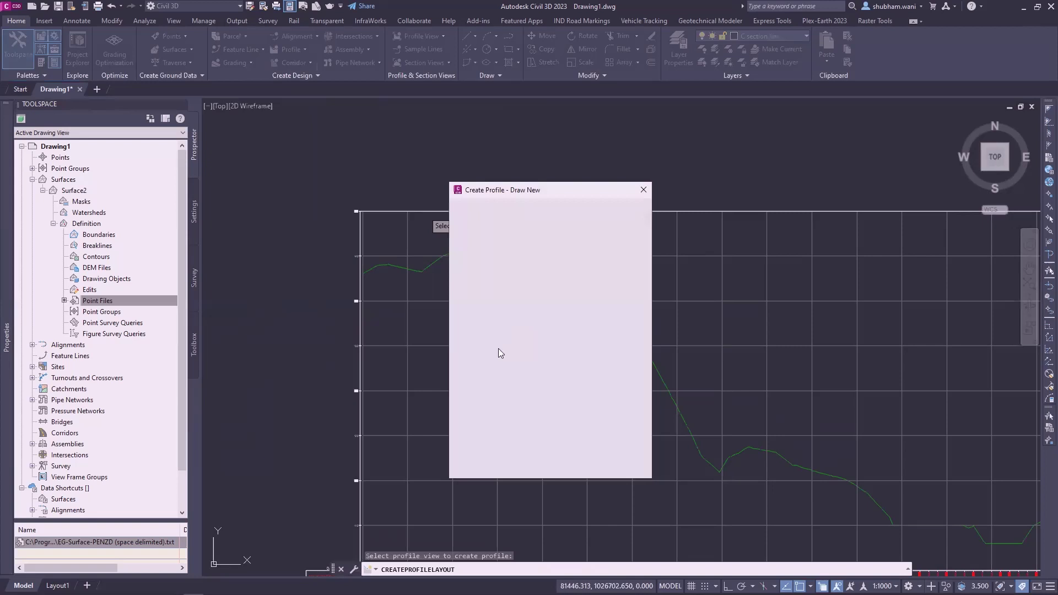
pyautogui.click(513, 388)
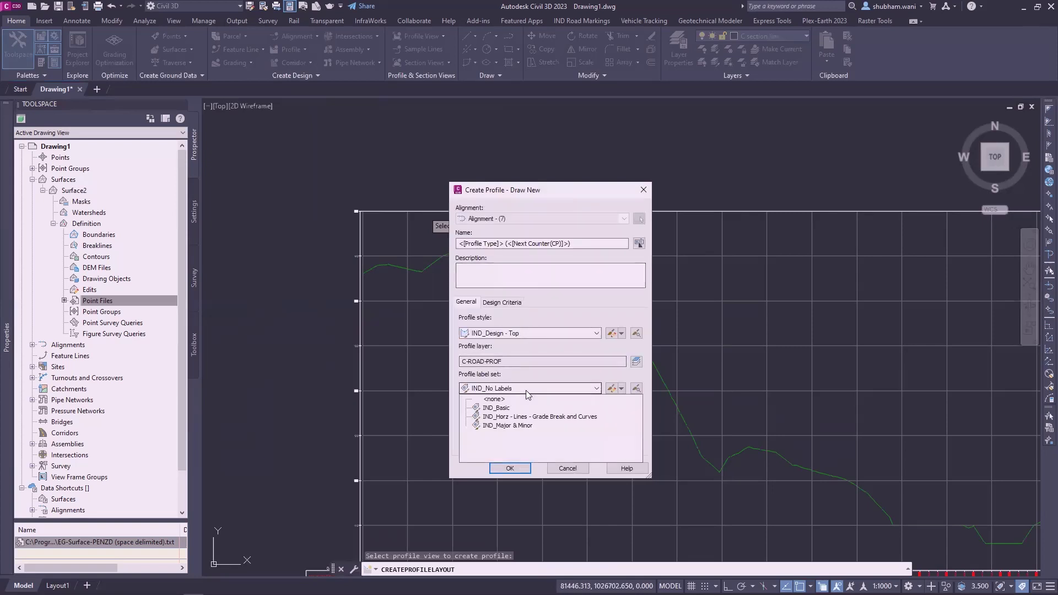
pyautogui.click(539, 417)
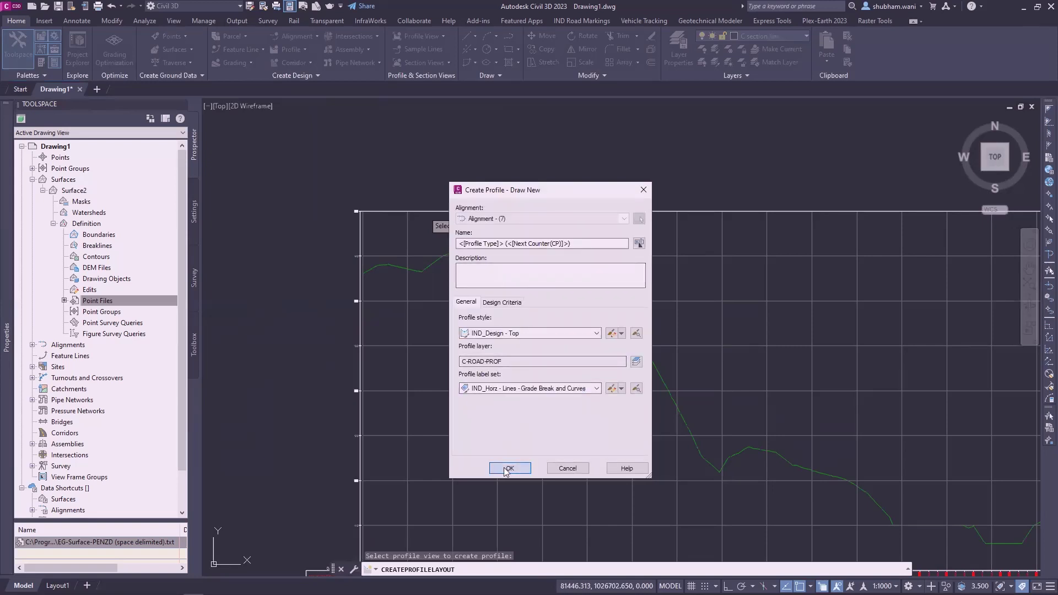
pyautogui.click(510, 468)
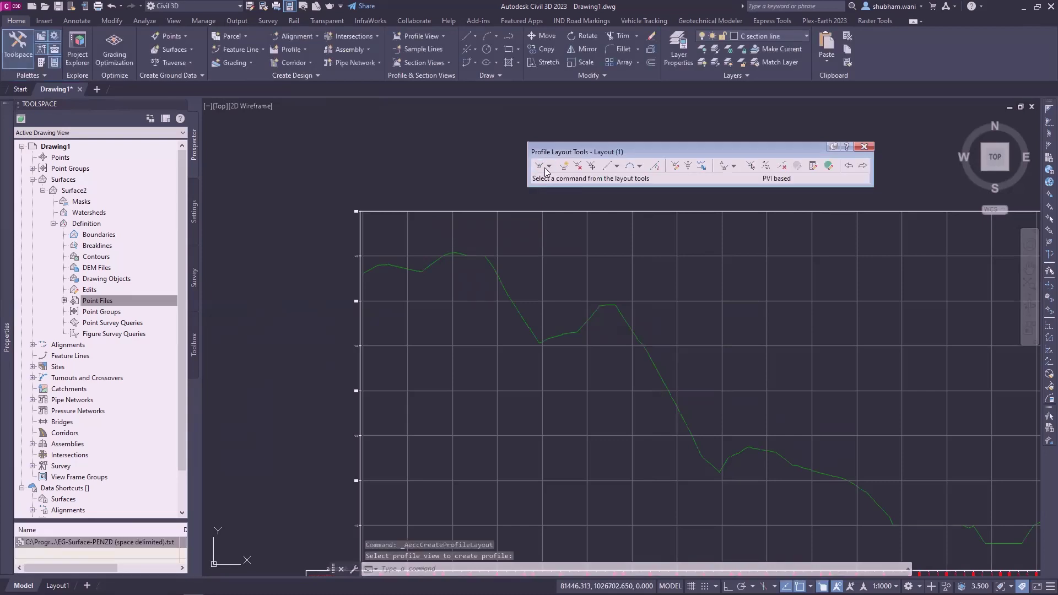
# Step: Draw the main road's design profile as tangents with curves, from the ground profile's start through its second peak and down to the view's far end
pyautogui.click(549, 166)
pyautogui.click(557, 193)
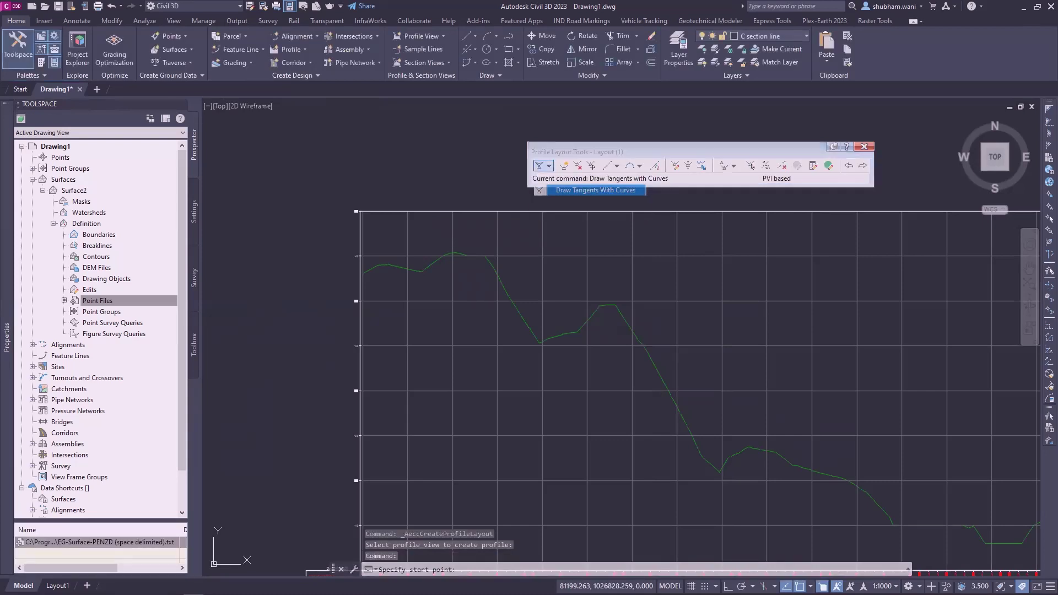
pyautogui.click(363, 274)
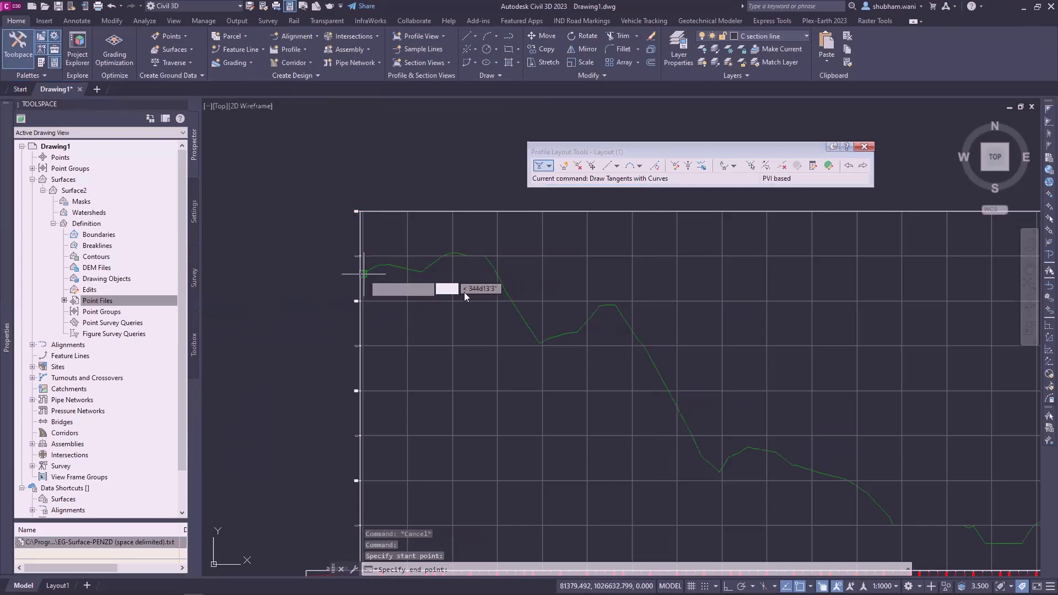
pyautogui.click(615, 304)
pyautogui.moveTo(673, 366); pyautogui.dragTo(536, 284, button='middle')
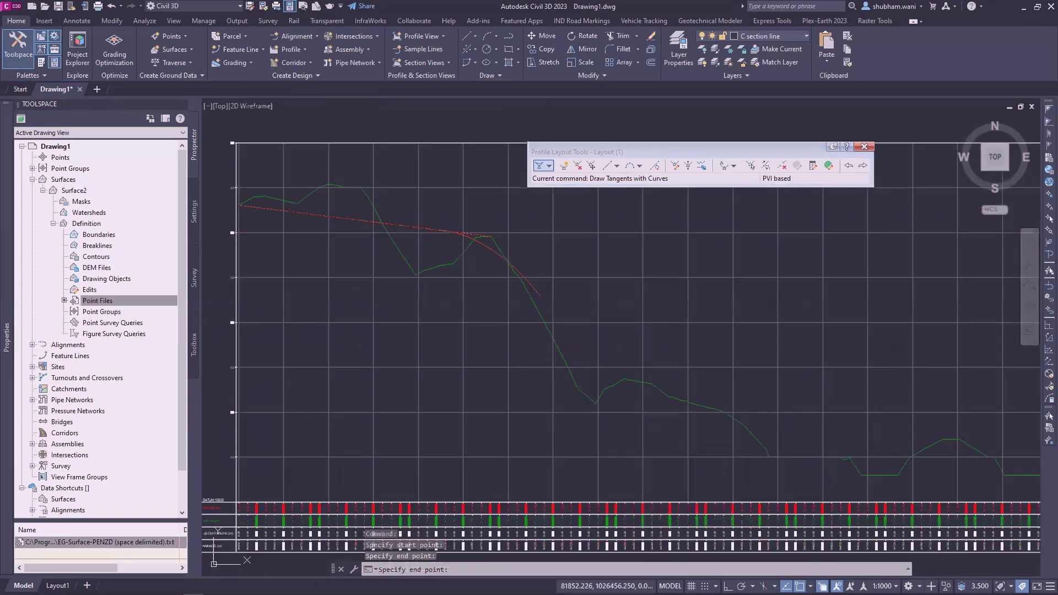
pyautogui.click(638, 342)
pyautogui.moveTo(665, 358); pyautogui.dragTo(380, 365, button='middle')
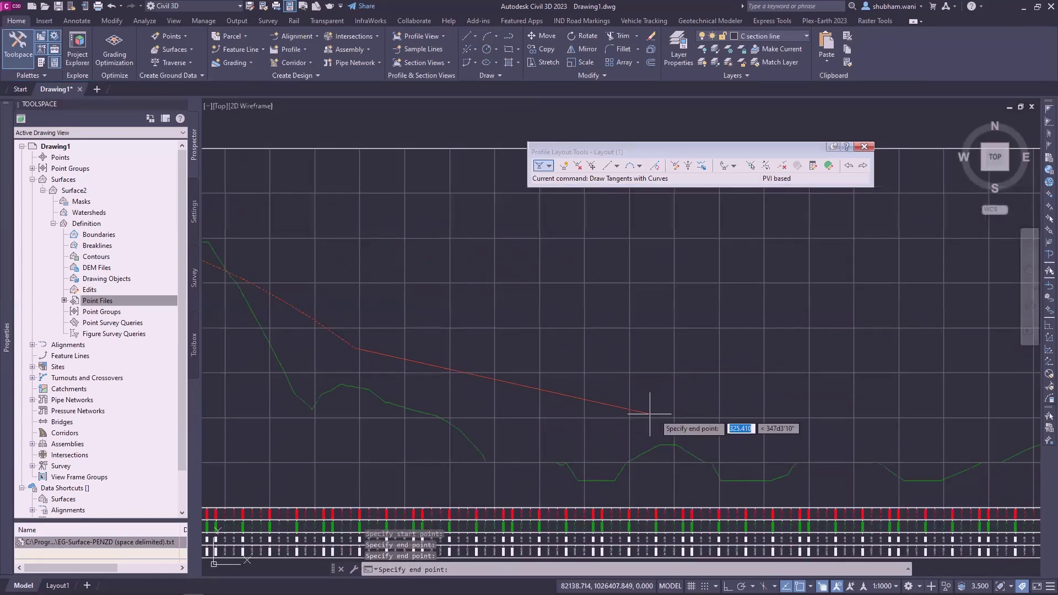
pyautogui.click(660, 417)
pyautogui.scroll(-2, 674, 419)
pyautogui.moveTo(673, 418); pyautogui.dragTo(555, 409, button='middle')
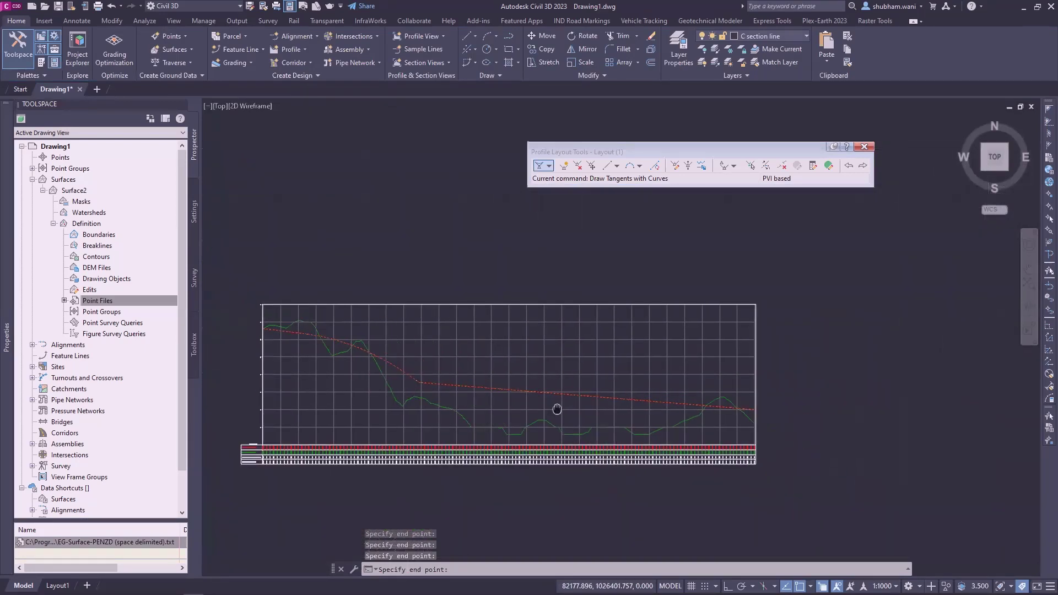
pyautogui.scroll(3, 758, 420)
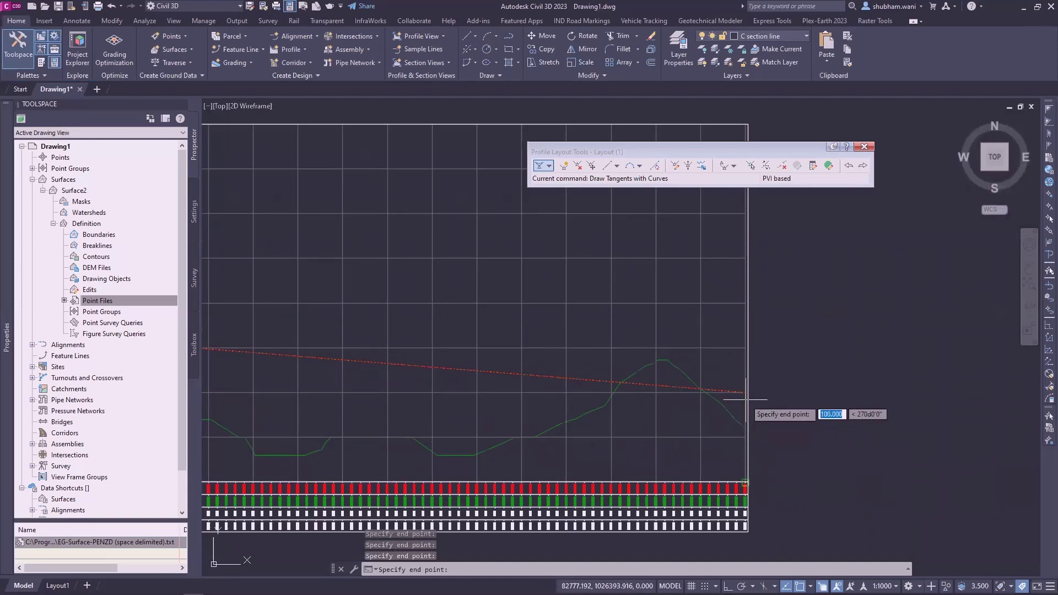
pyautogui.click(758, 420)
pyautogui.press('Return')
pyautogui.scroll(-5, 656, 414)
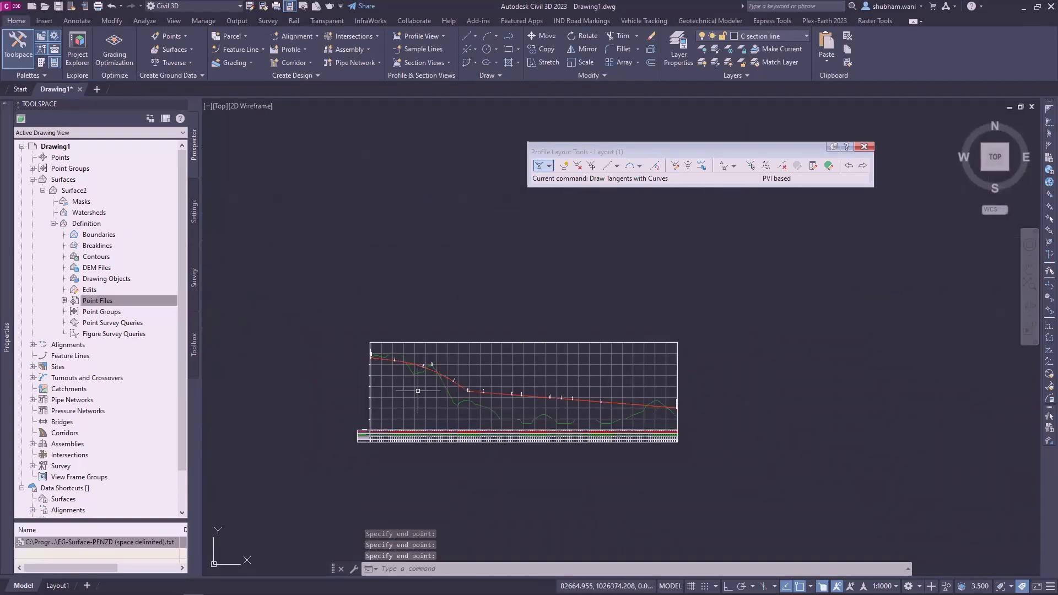
# Step: Leave the main layout and create a layout profile on the crossing profile view with IND_Design - Top and IND_Horz - Lines - Grade Break and Curves
pyautogui.moveTo(425, 386); pyautogui.dragTo(473, 290, button='middle')
pyautogui.scroll(-3, 473, 290)
pyautogui.scroll(3, 469, 371)
pyautogui.scroll(4, 484, 378)
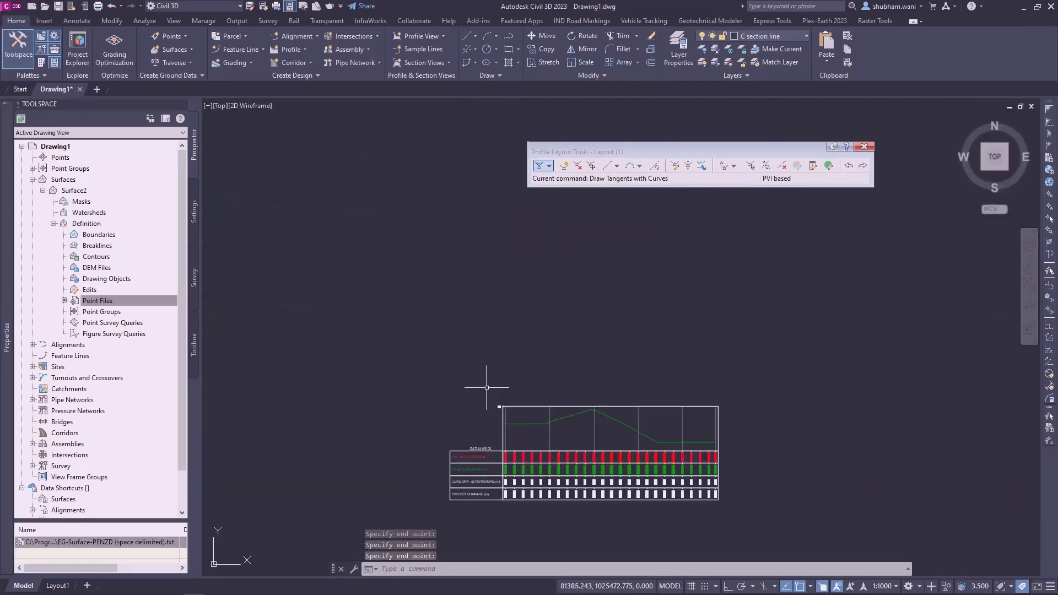
pyautogui.press('Escape')
pyautogui.press('Escape')
pyautogui.press('Escape')
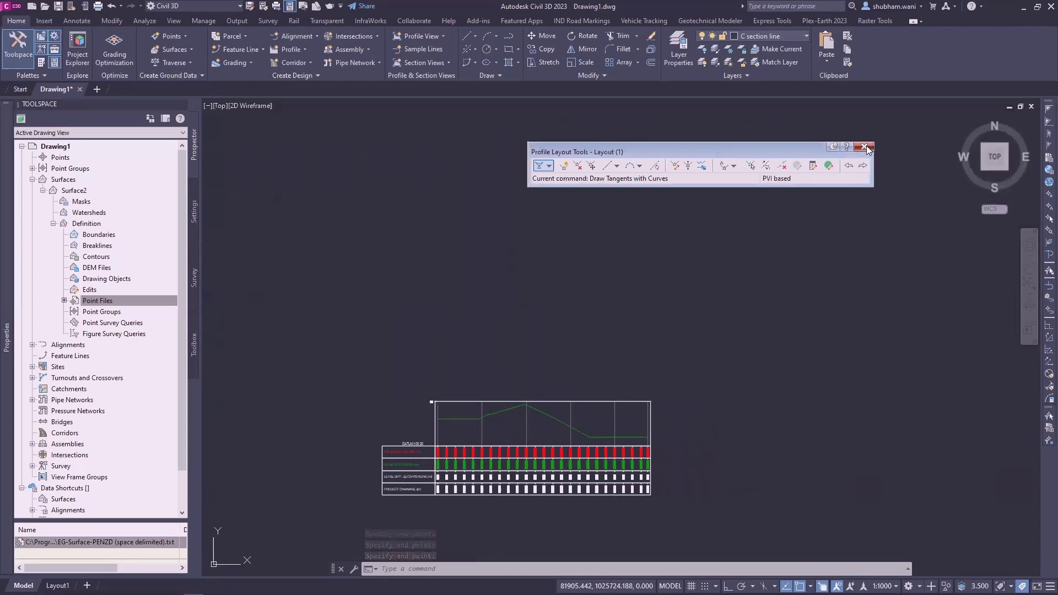
pyautogui.click(303, 51)
pyautogui.click(327, 88)
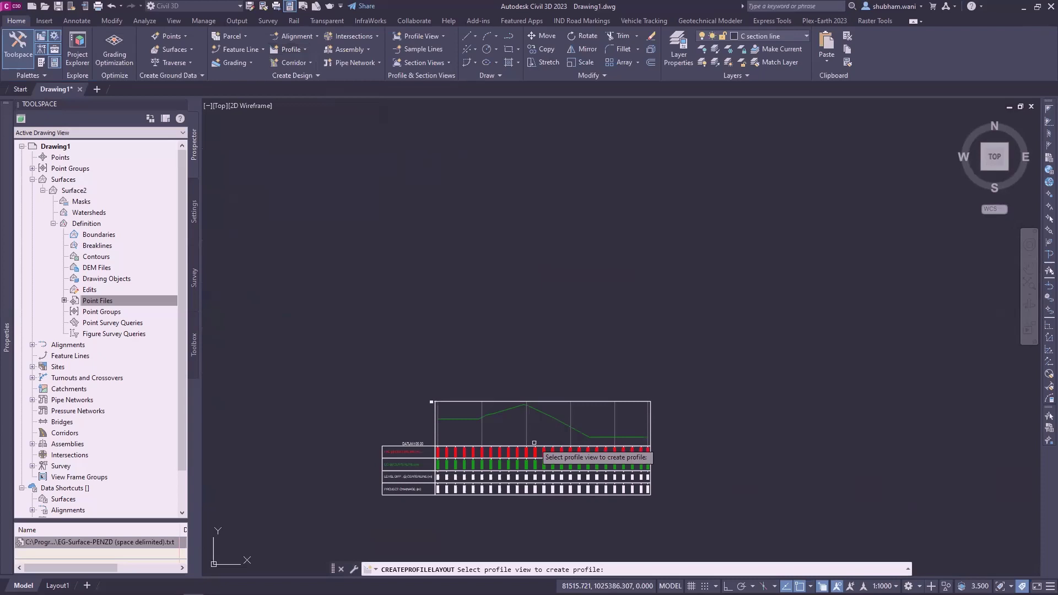
pyautogui.click(570, 408)
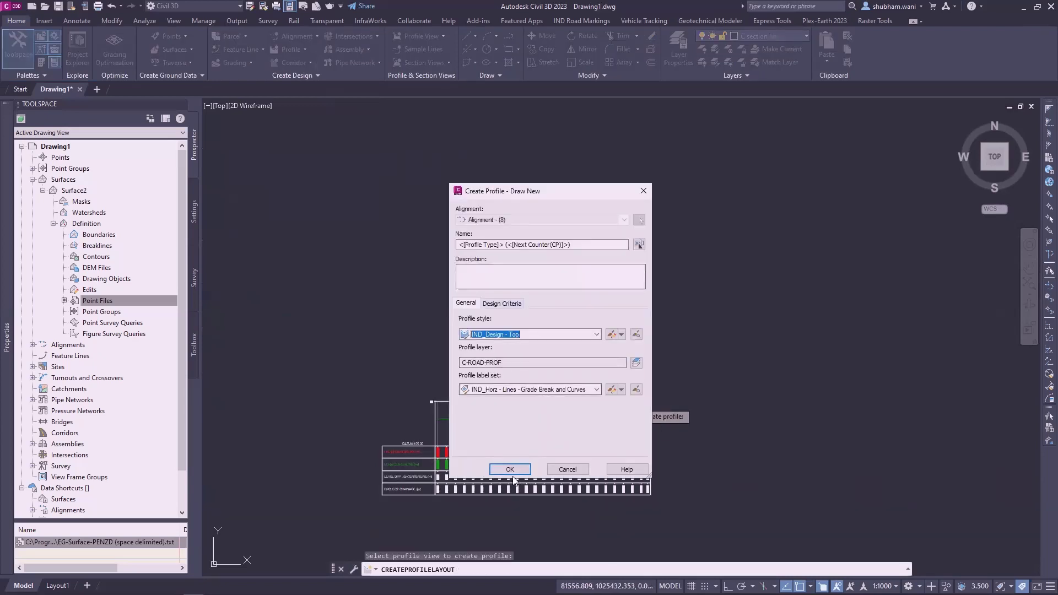
pyautogui.click(521, 470)
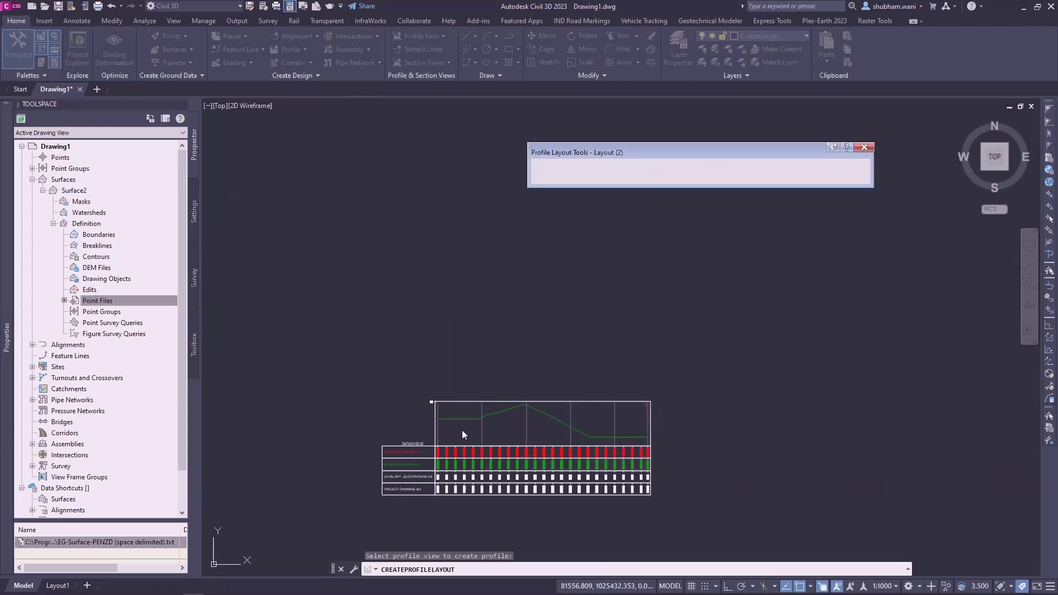
# Step: Draw the crossing road's design profile as a single tangent from the ground profile's start to its end, and leave the layout tools
pyautogui.scroll(4, 457, 430)
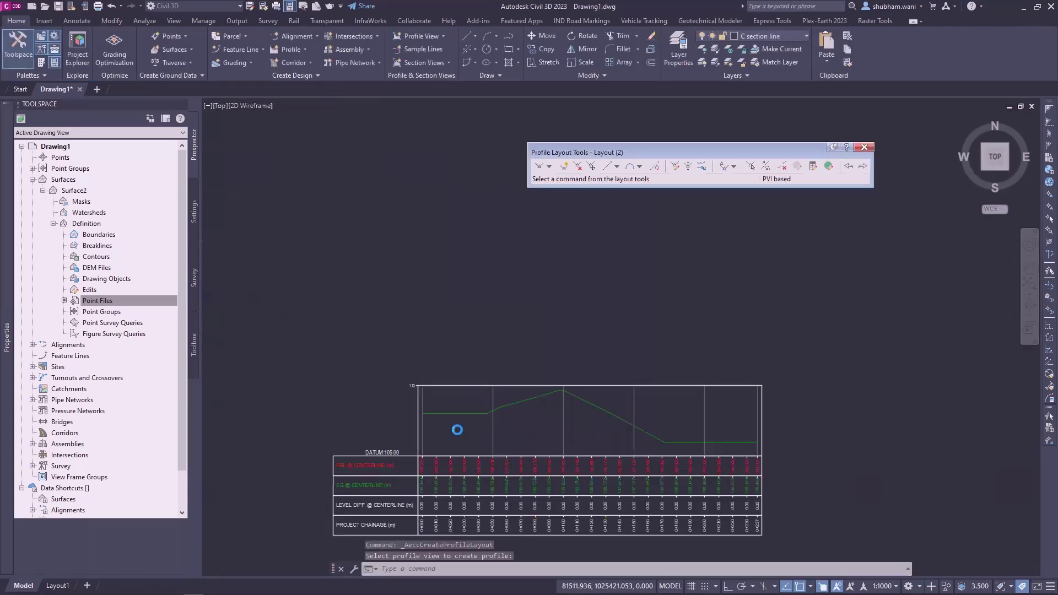
pyautogui.click(541, 166)
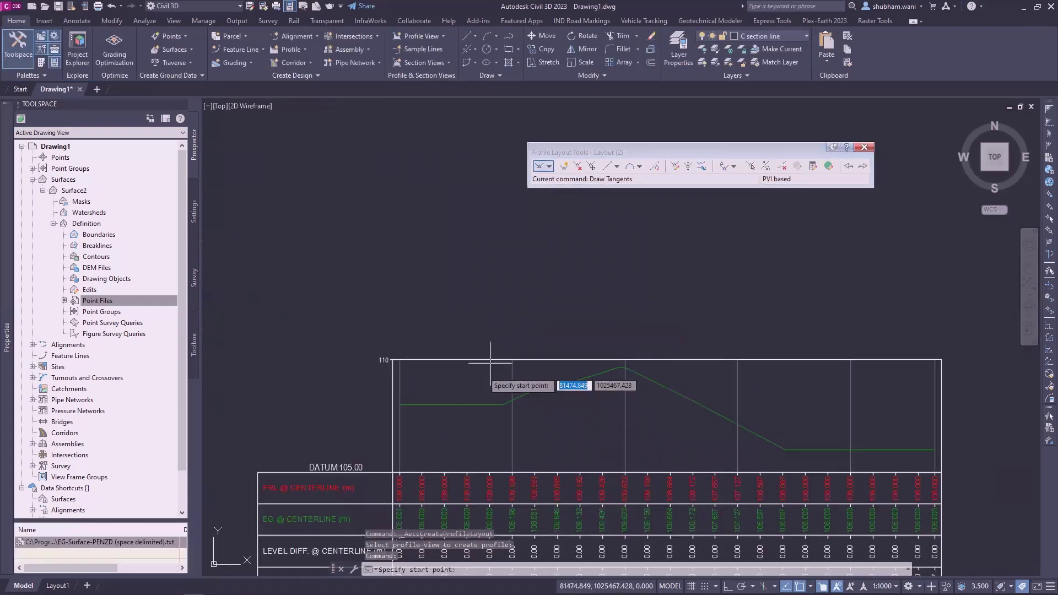
pyautogui.click(399, 405)
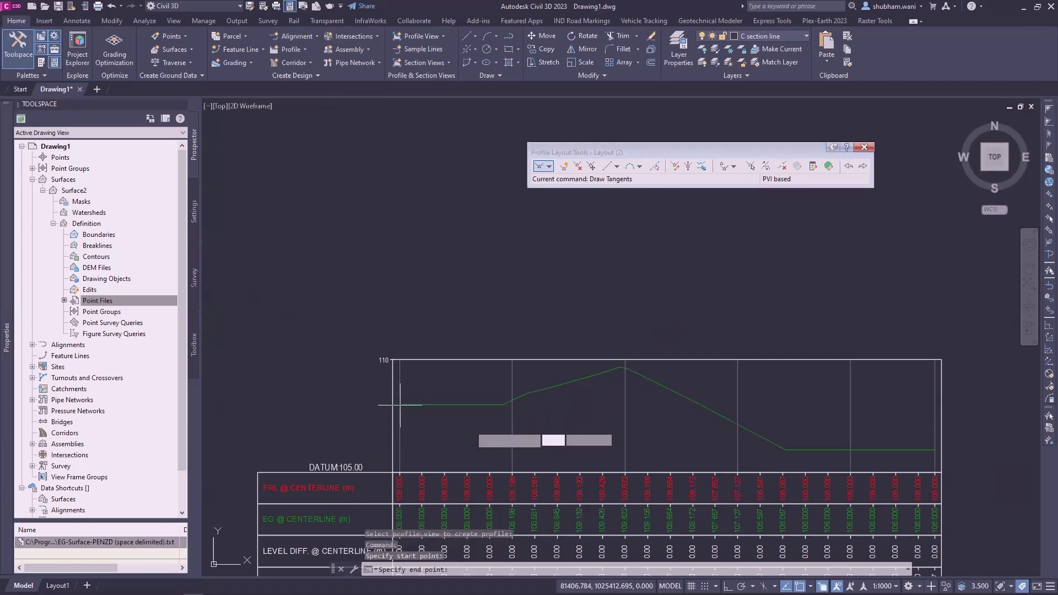
pyautogui.click(936, 450)
pyautogui.press('Return')
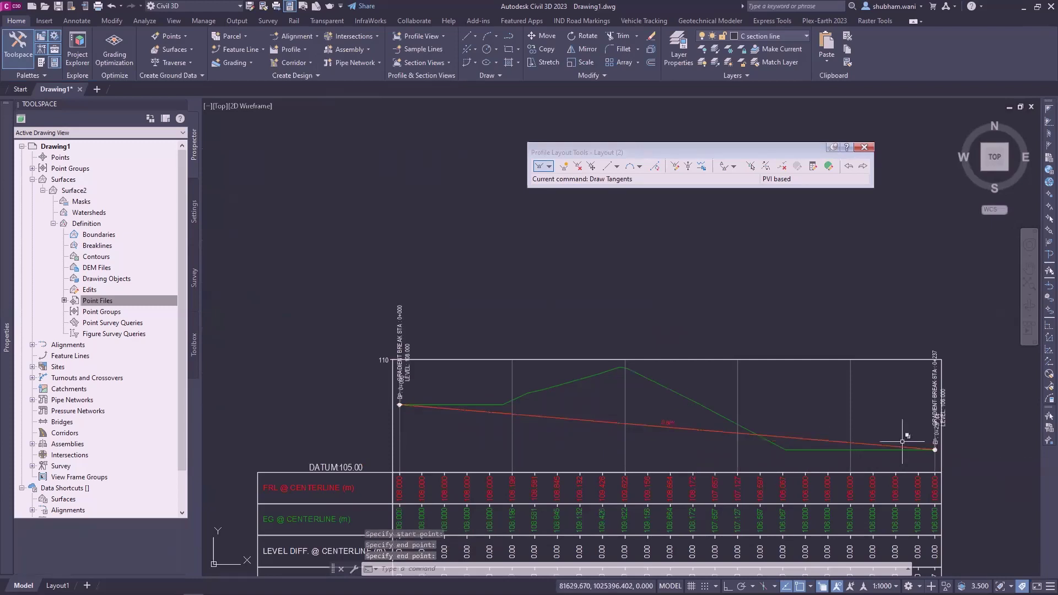
pyautogui.scroll(-4, 602, 440)
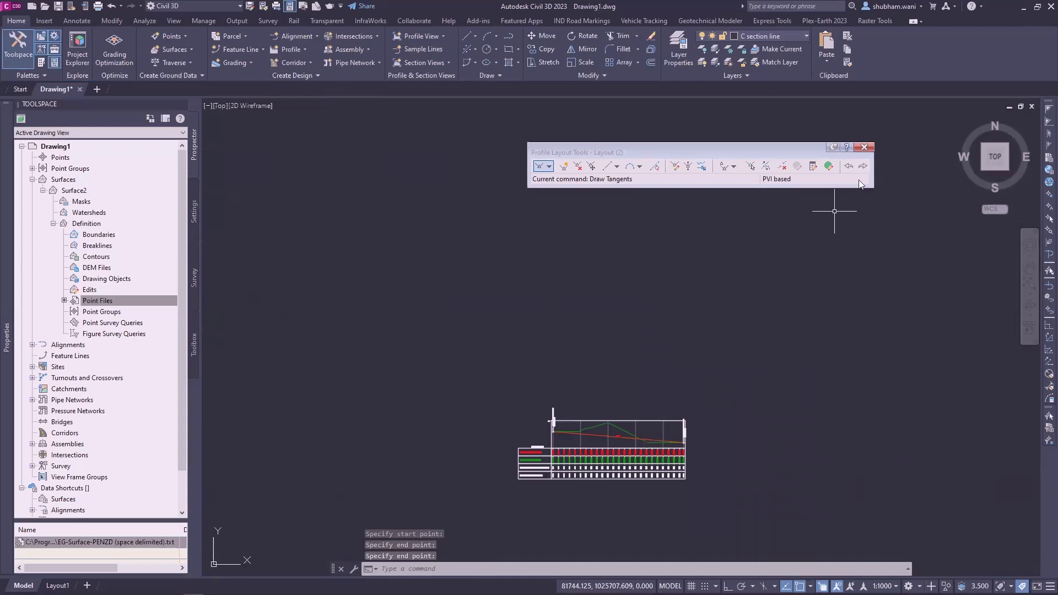
pyautogui.press('Escape')
pyautogui.press('Escape')
pyautogui.press('Escape')
# Step: Examine the design profiles drawn in the crossing road's and main road's profile views
pyautogui.scroll(6, 622, 441)
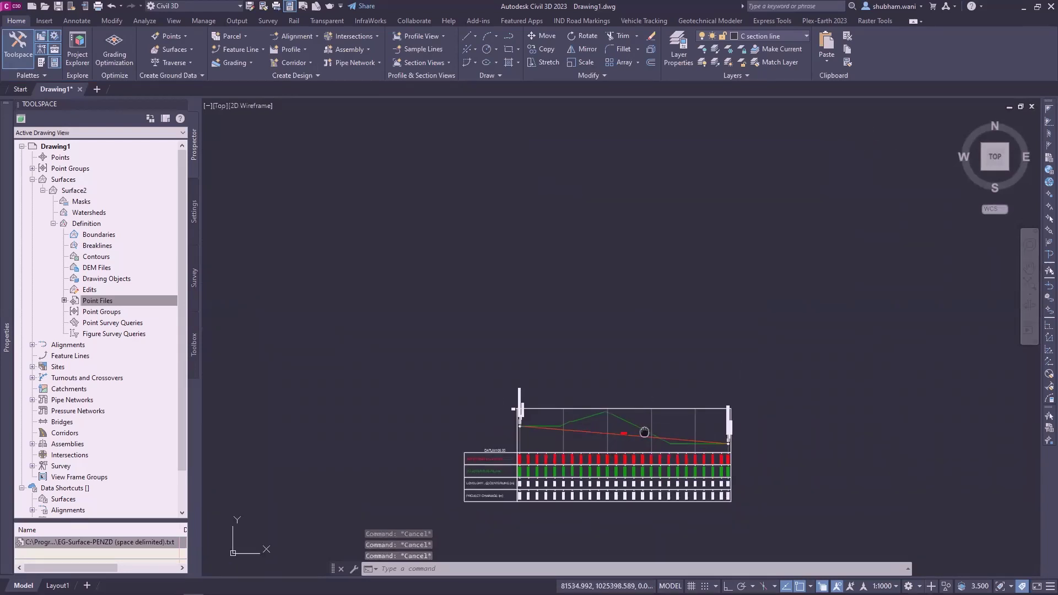
pyautogui.scroll(1, 680, 402)
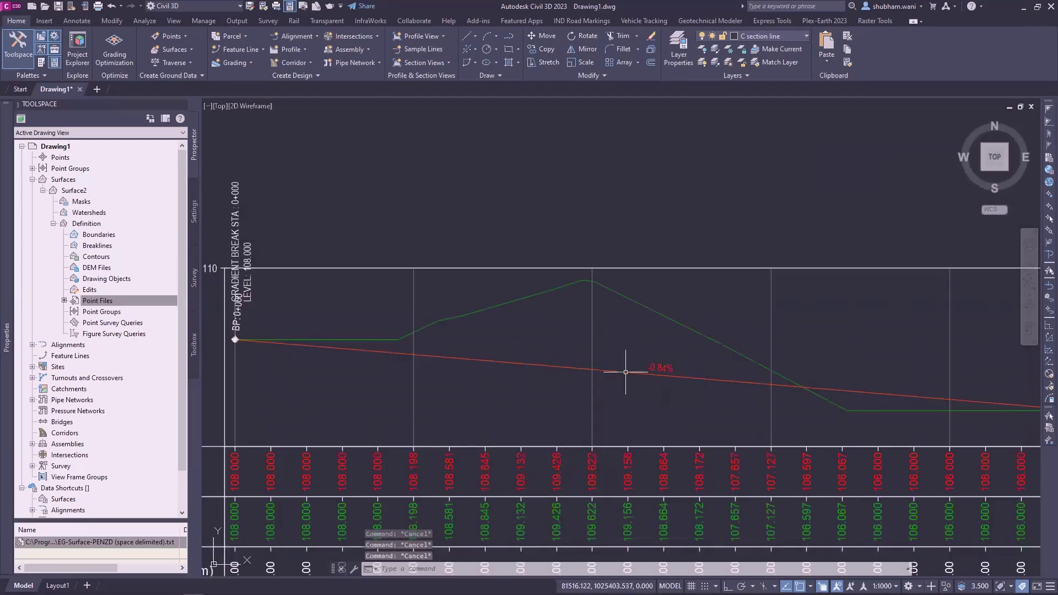
pyautogui.scroll(-2, 626, 383)
pyautogui.moveTo(613, 215); pyautogui.dragTo(636, 487, button='middle')
pyautogui.scroll(-5, 634, 478)
pyautogui.moveTo(640, 259); pyautogui.dragTo(527, 515, button='middle')
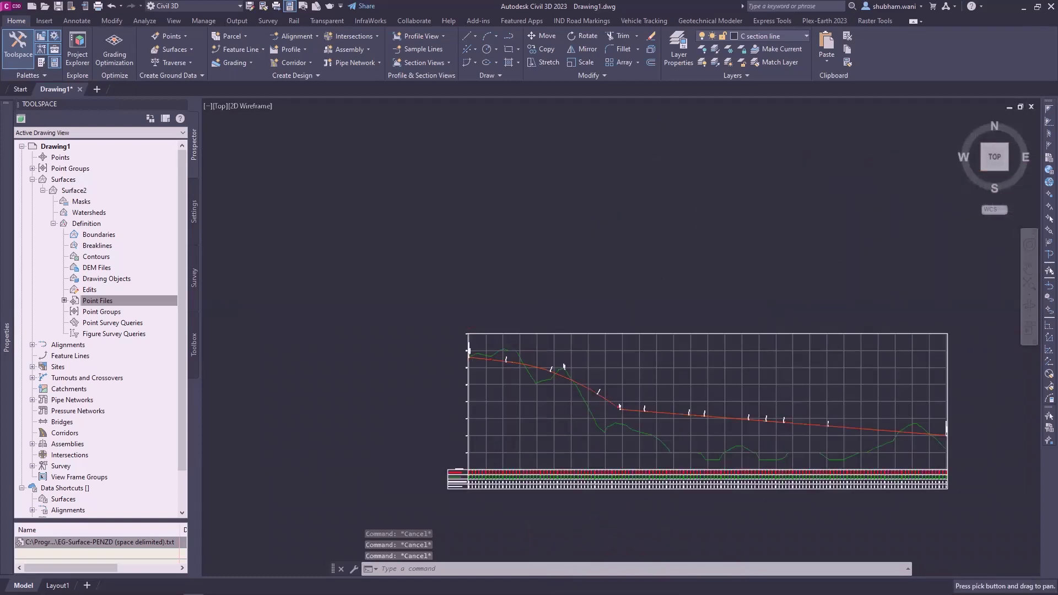
pyautogui.moveTo(724, 372); pyautogui.dragTo(684, 266, button='middle')
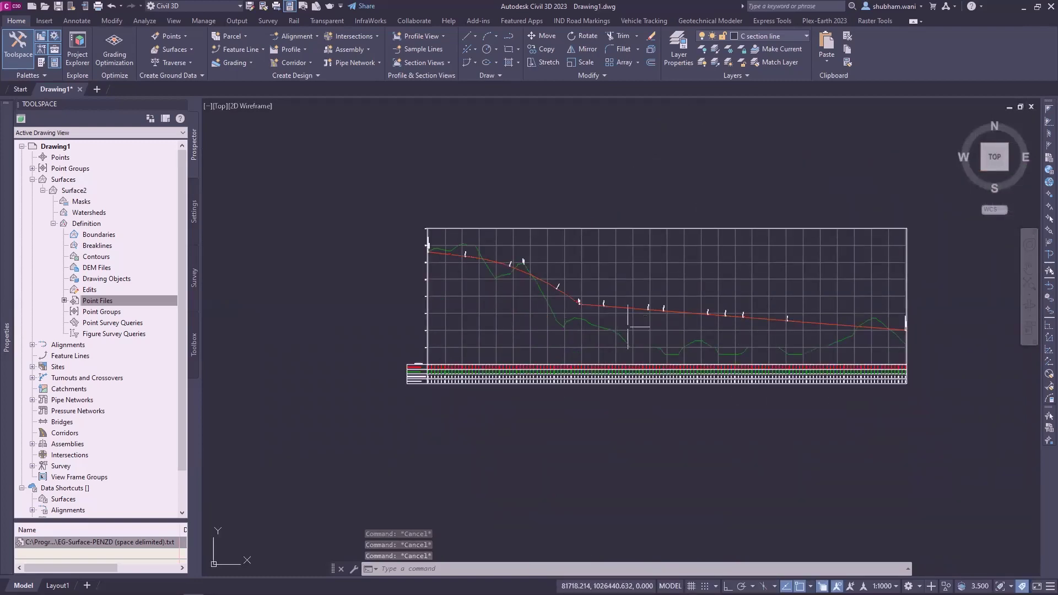
pyautogui.scroll(-2, 602, 425)
pyautogui.moveTo(603, 425); pyautogui.dragTo(563, 340, button='middle')
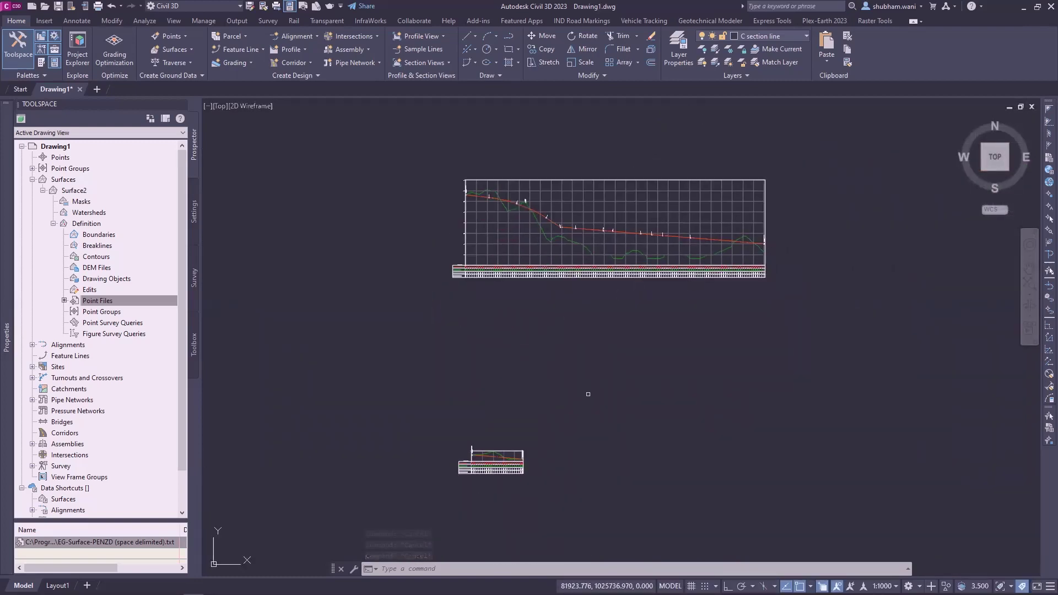
pyautogui.hotkey('alt', 'Tab')
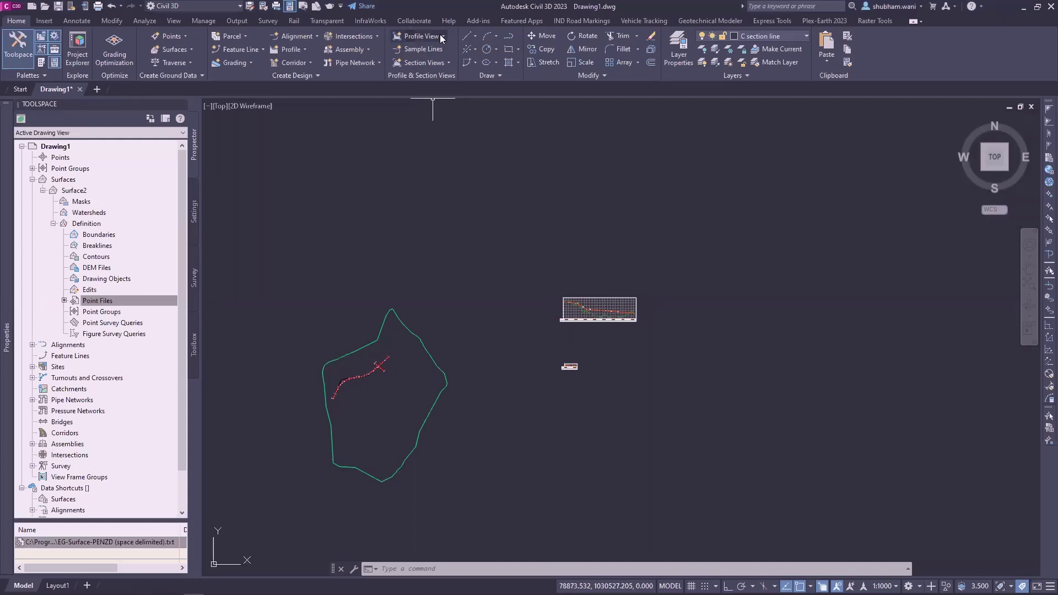
# Step: Start Add Crossings To Profile View and select the crossing road's design profile as the object to add
pyautogui.click(447, 36)
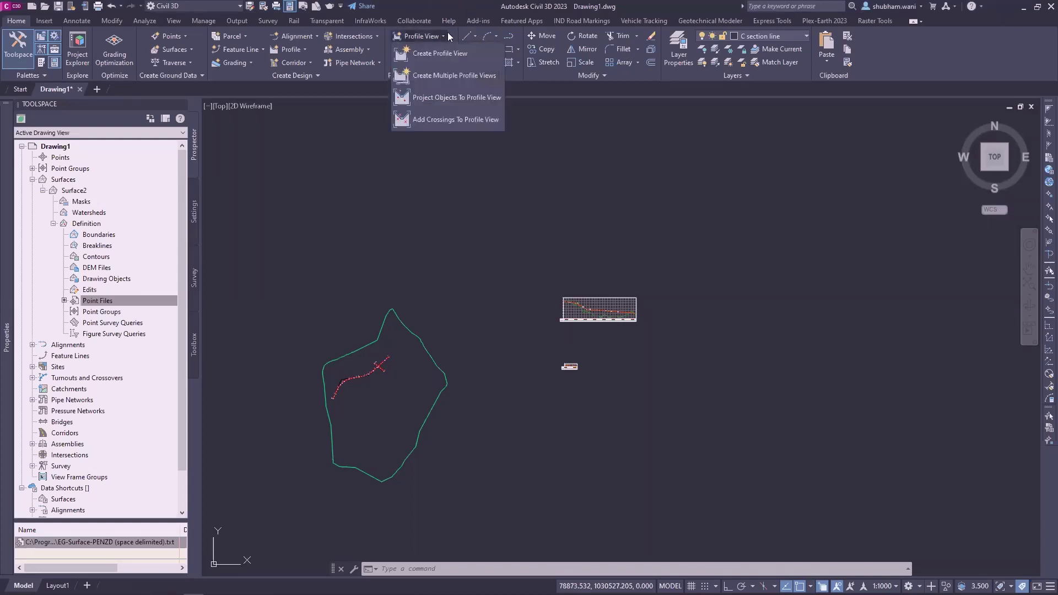
pyautogui.click(436, 120)
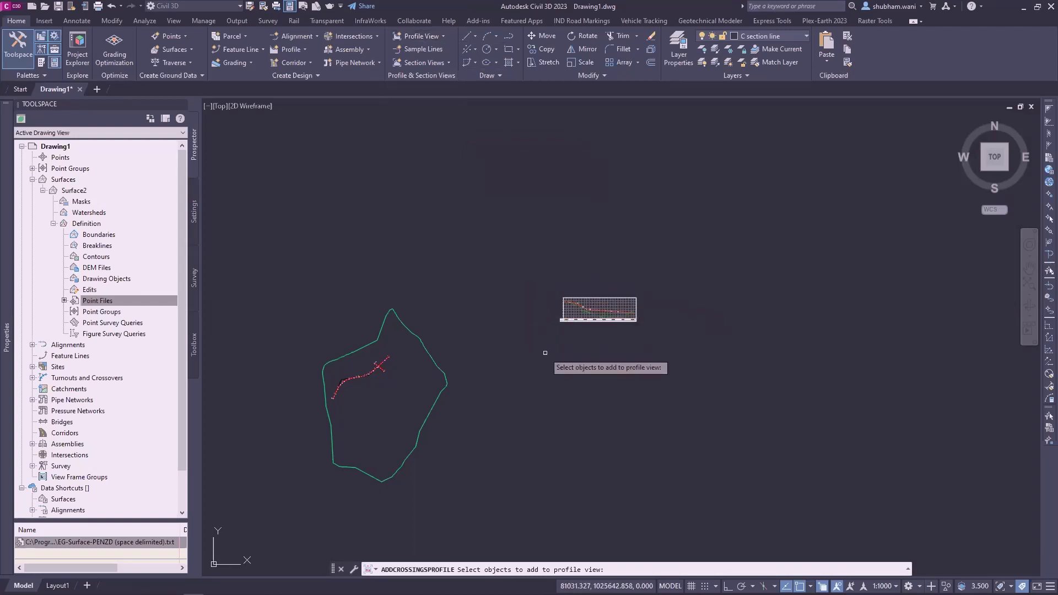
pyautogui.moveTo(543, 353); pyautogui.dragTo(480, 365, button='middle')
pyautogui.scroll(3, 480, 365)
pyautogui.scroll(2, 574, 383)
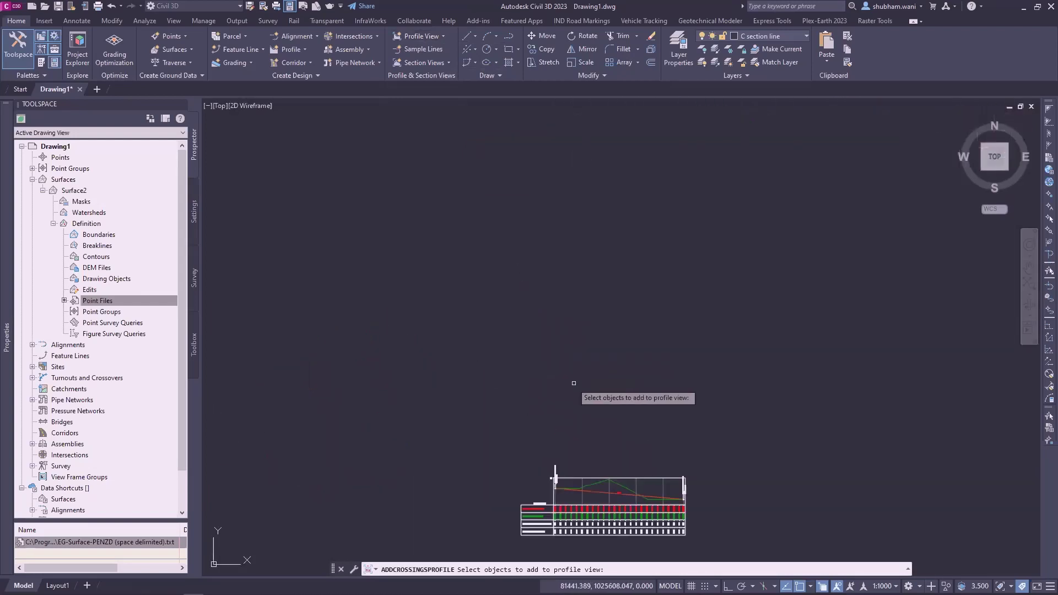
pyautogui.moveTo(613, 473); pyautogui.dragTo(601, 230, button='middle')
pyautogui.scroll(6, 490, 354)
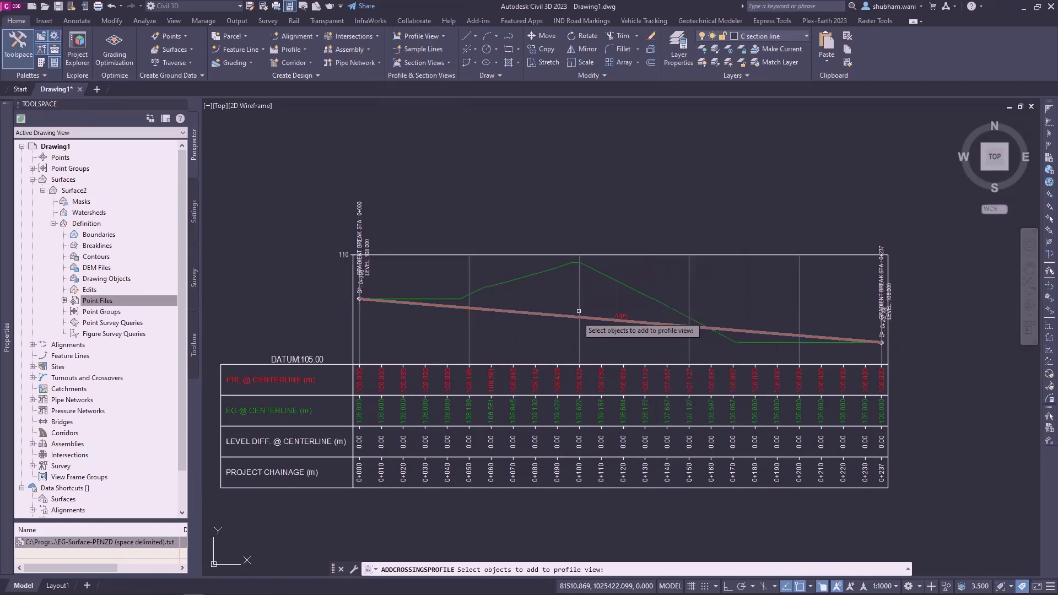
pyautogui.click(576, 318)
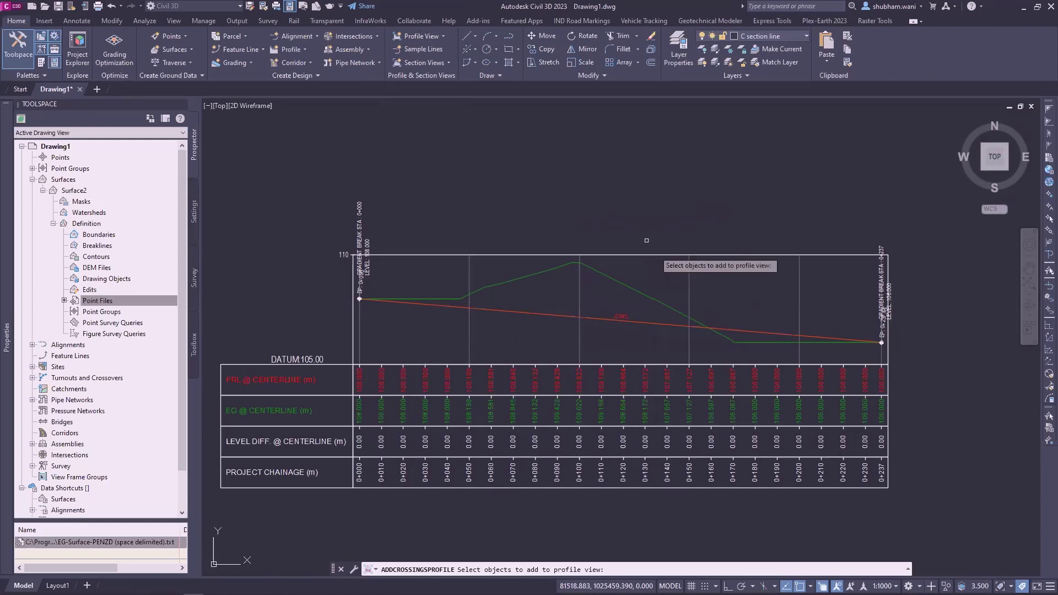
pyautogui.press('Escape')
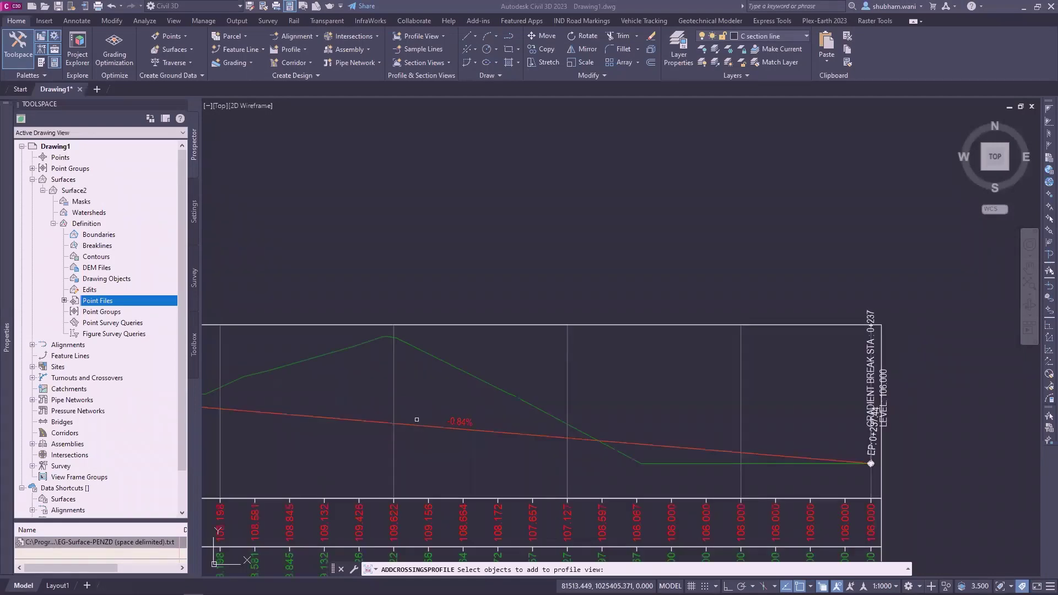
pyautogui.scroll(-4, 567, 337)
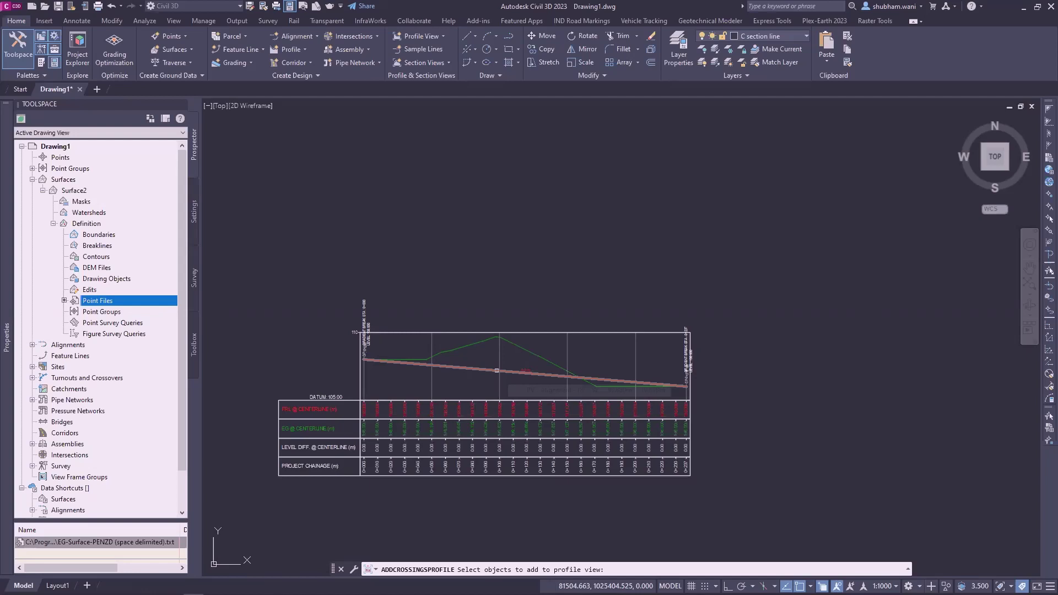
pyautogui.click(497, 371)
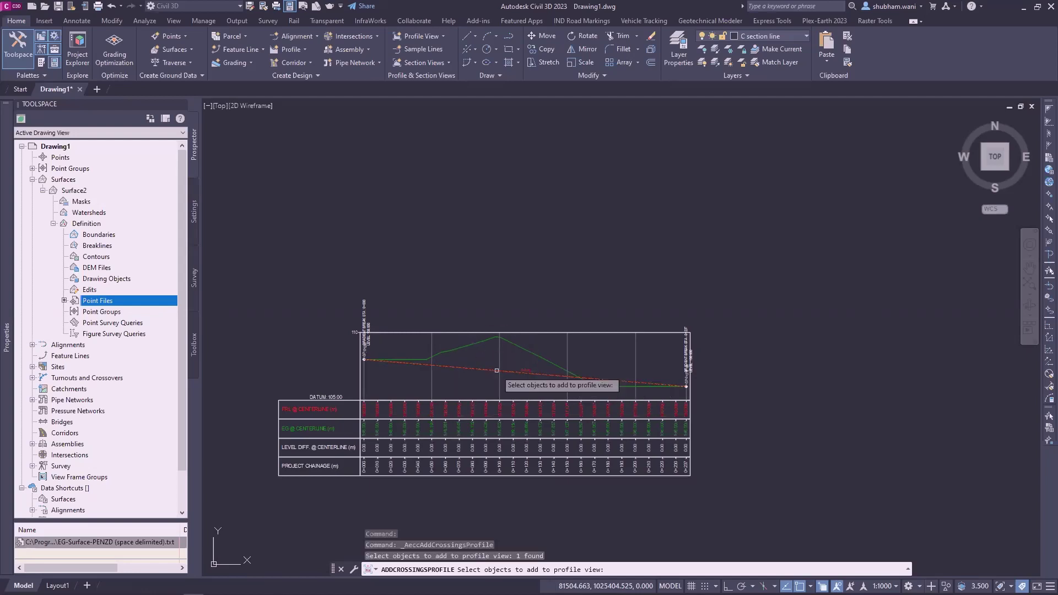
pyautogui.press('Return')
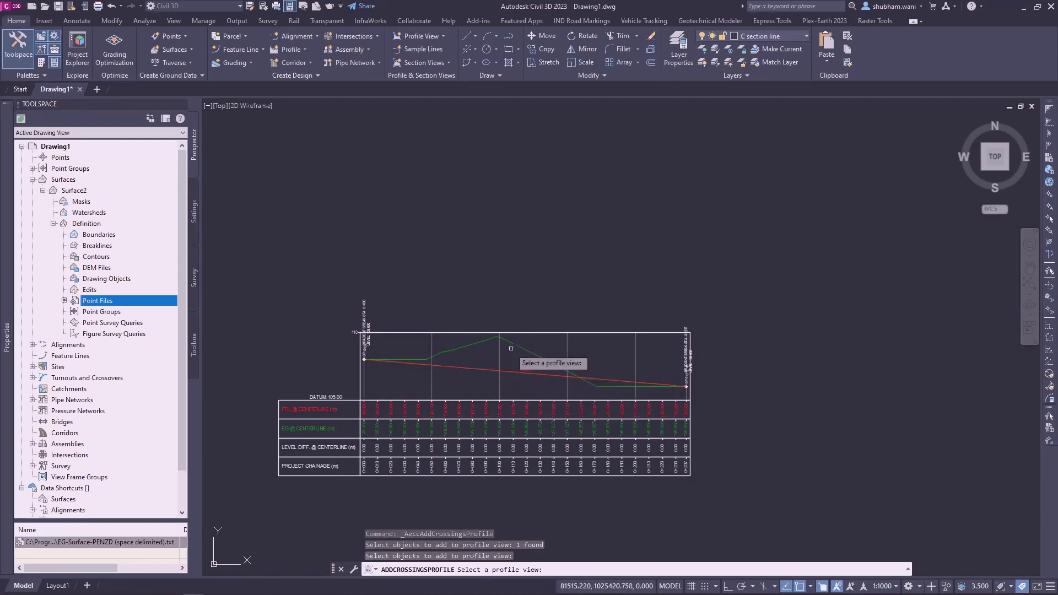
# Step: Choose the main road's profile view as the one to receive the crossings
pyautogui.scroll(-5, 561, 274)
pyautogui.moveTo(580, 195); pyautogui.dragTo(528, 451, button='middle')
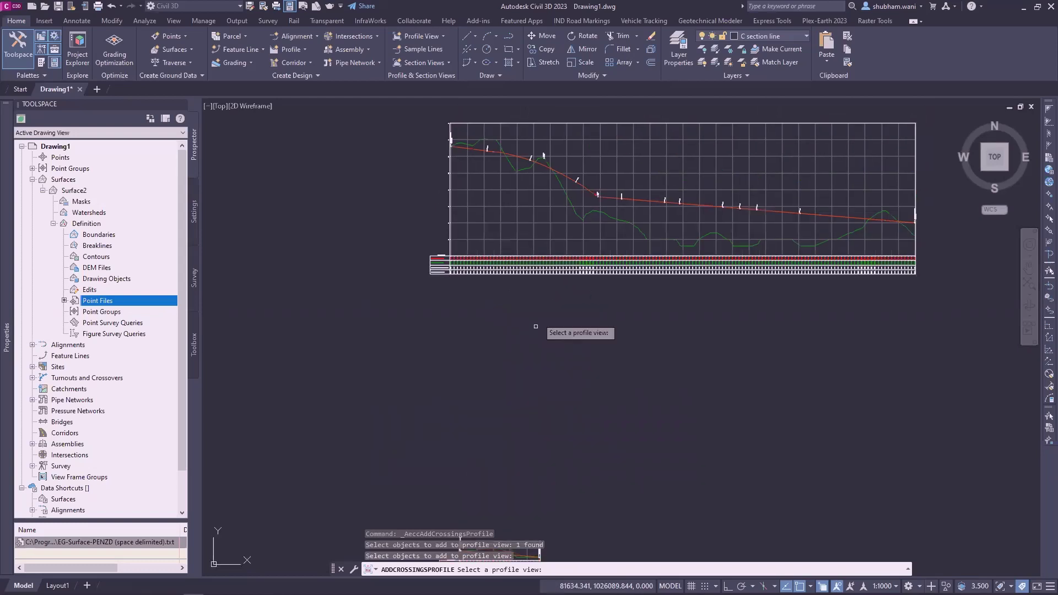
pyautogui.moveTo(536, 324); pyautogui.dragTo(489, 412, button='middle')
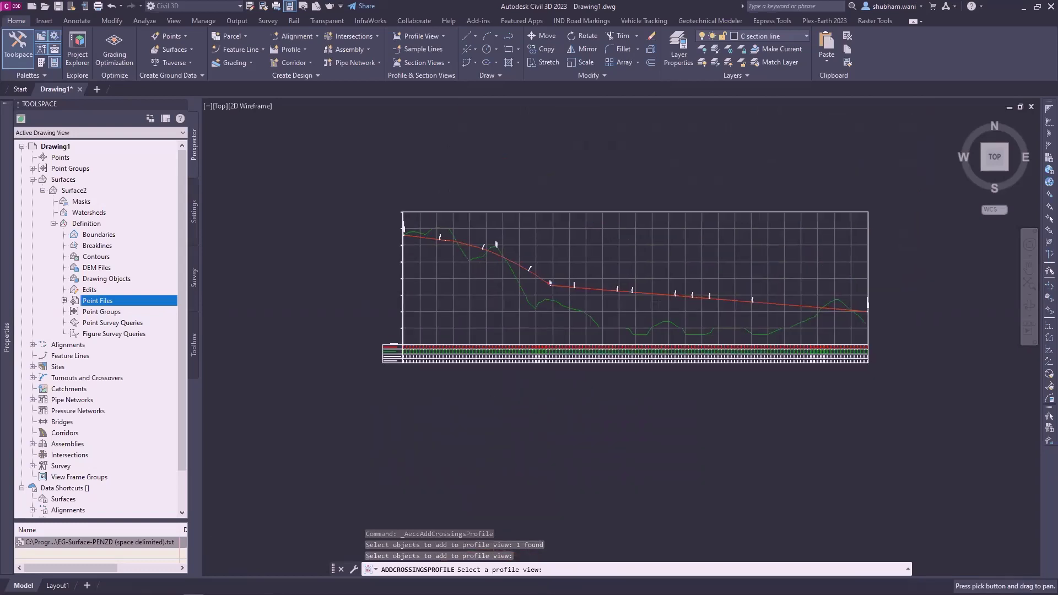
pyautogui.click(554, 212)
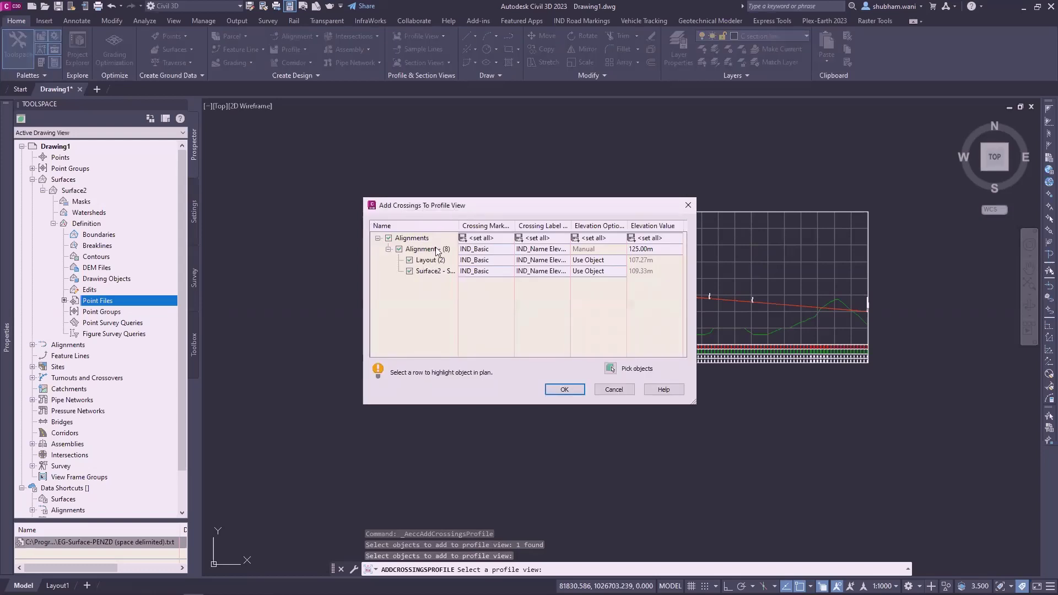
# Step: Inspect the Layout (2) and Surface2 crossing rows and widen the marker style and label style columns
pyautogui.click(448, 262)
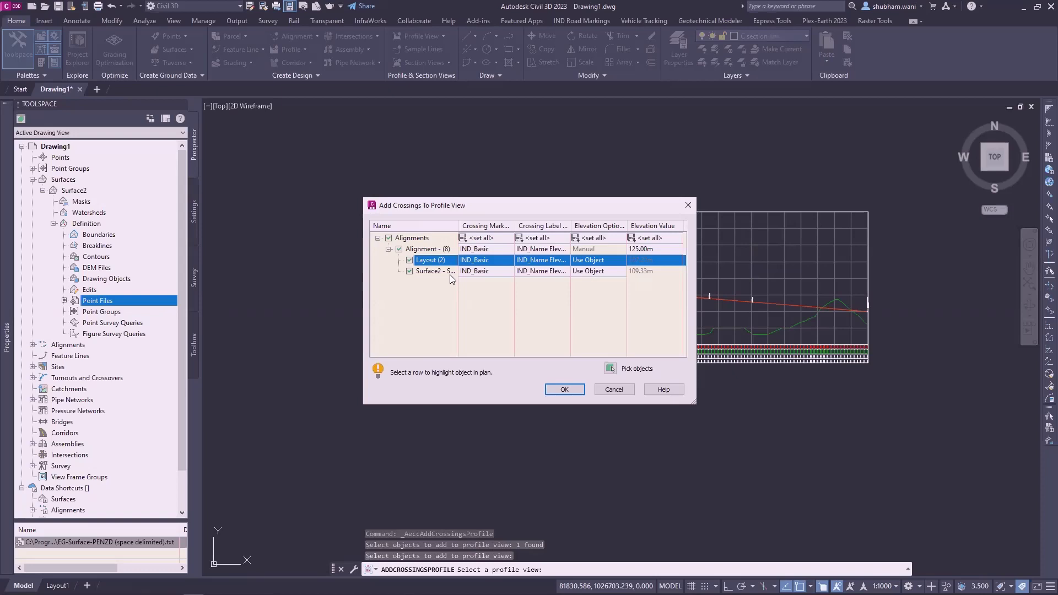
pyautogui.click(542, 269)
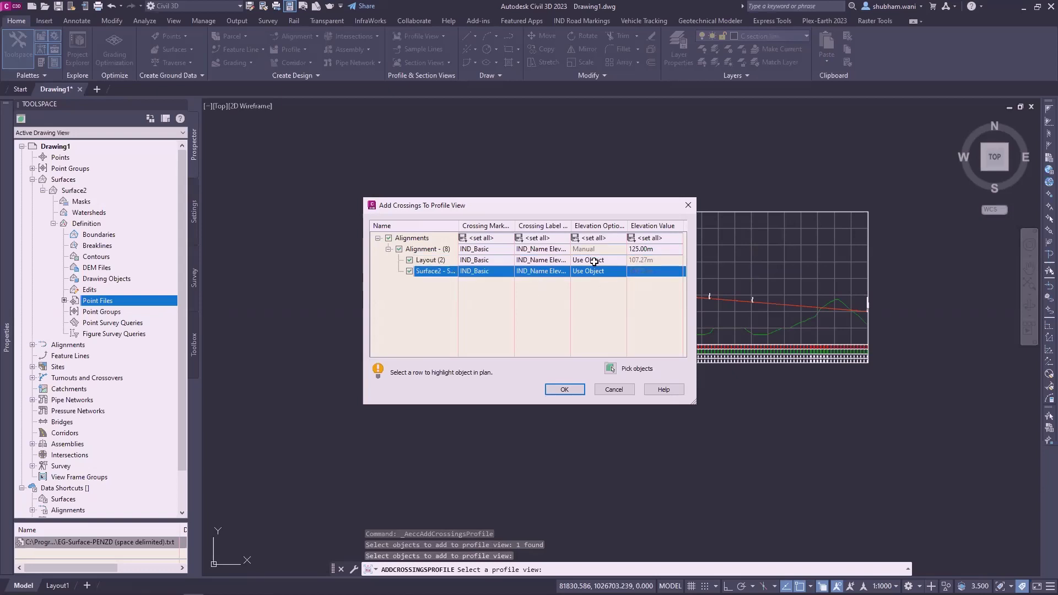
pyautogui.moveTo(605, 214); pyautogui.dragTo(390, 256)
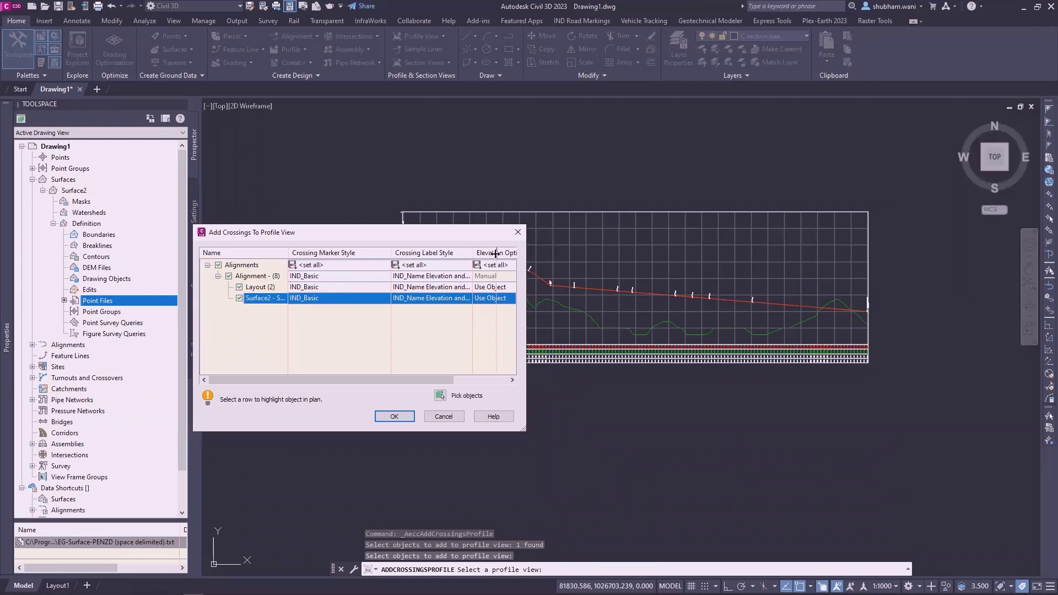
pyautogui.moveTo(496, 253); pyautogui.dragTo(496, 253)
pyautogui.moveTo(413, 381); pyautogui.dragTo(440, 381)
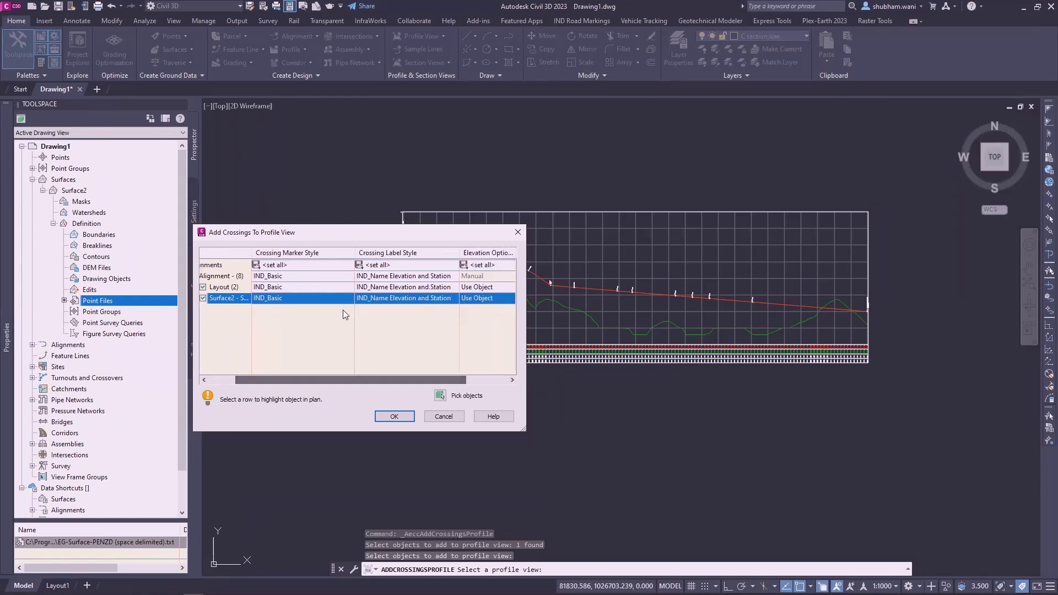
# Step: Edit the IND_Basic crossing marker style of Layout (2) to use a plus-shaped custom marker with a size of 20.00 mm
pyautogui.click(326, 286)
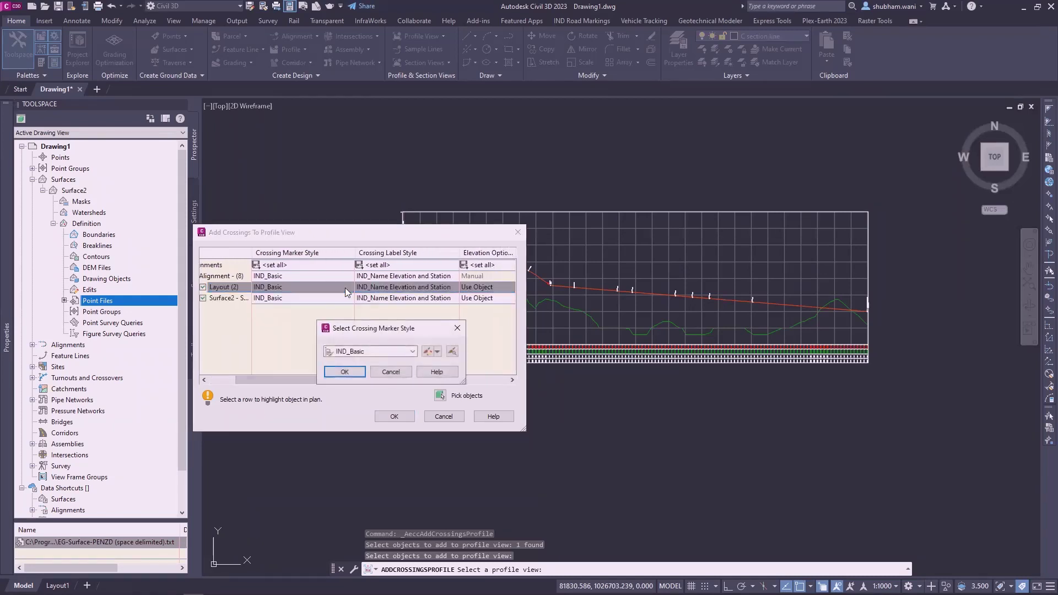
pyautogui.click(428, 352)
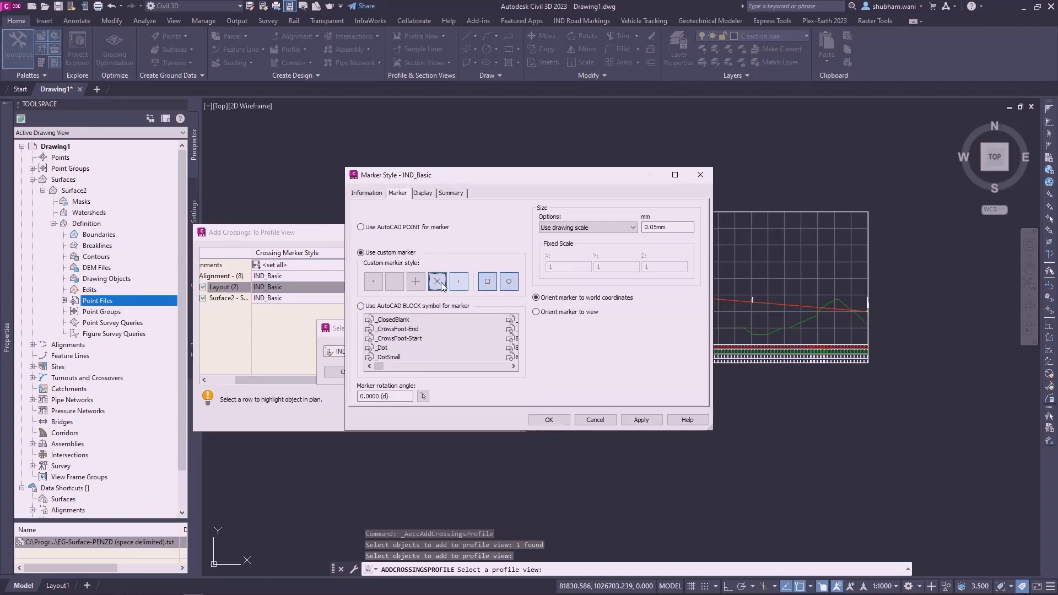
pyautogui.click(416, 281)
pyautogui.click(672, 229)
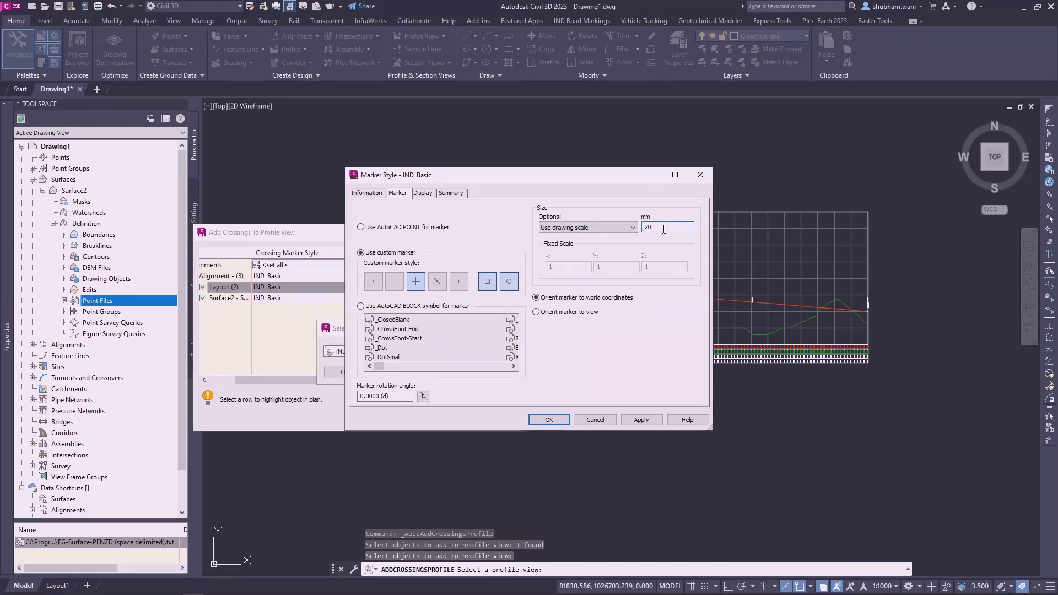
pyautogui.click(548, 420)
pyautogui.click(337, 373)
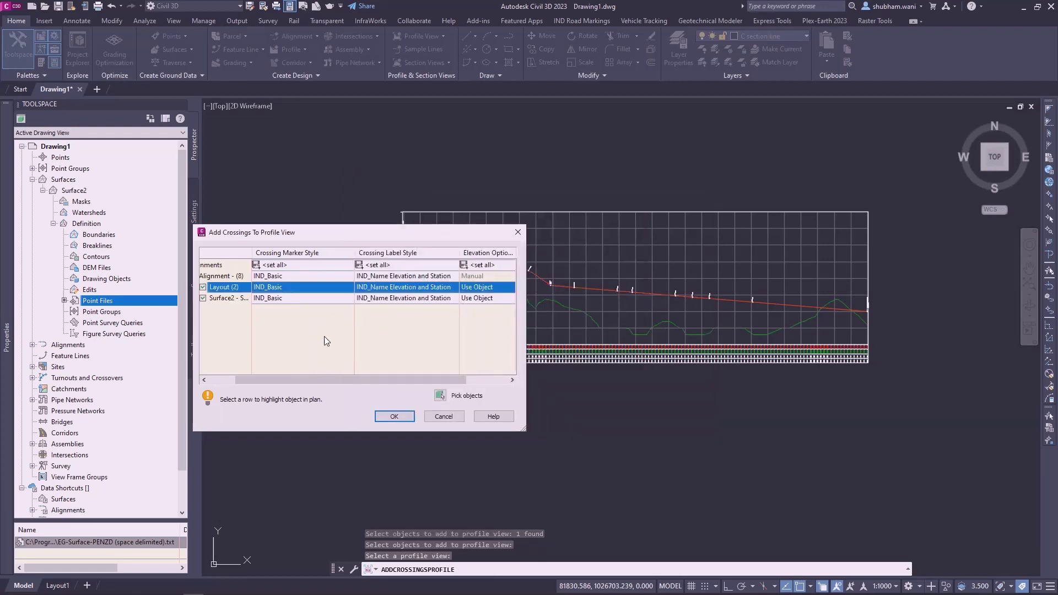
# Step: Set the crossing label style of Layout (2) to IND_Name Elevation and Station
pyautogui.click(430, 291)
pyautogui.click(412, 353)
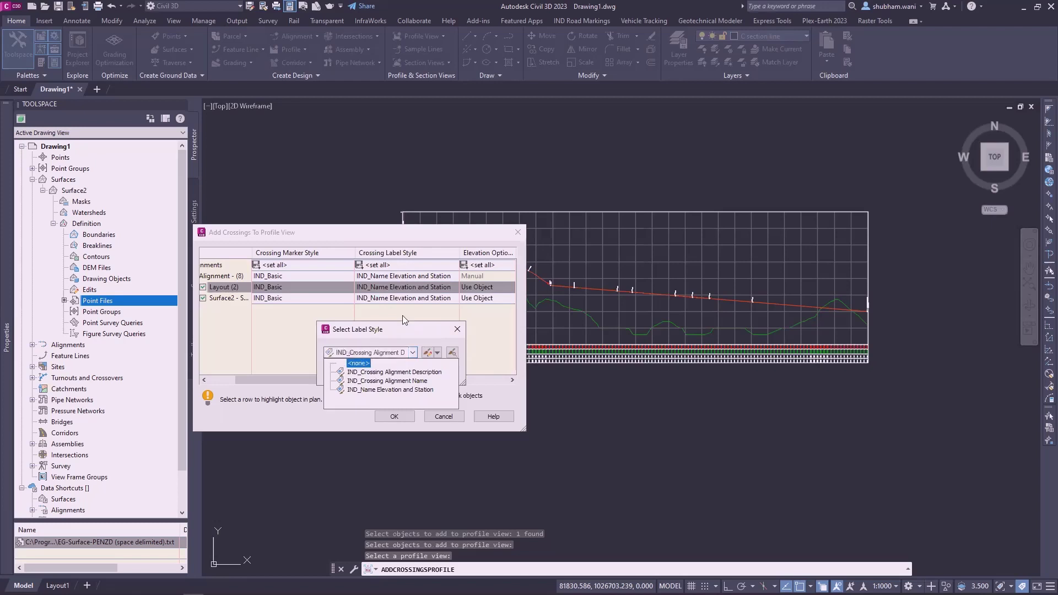
pyautogui.click(380, 382)
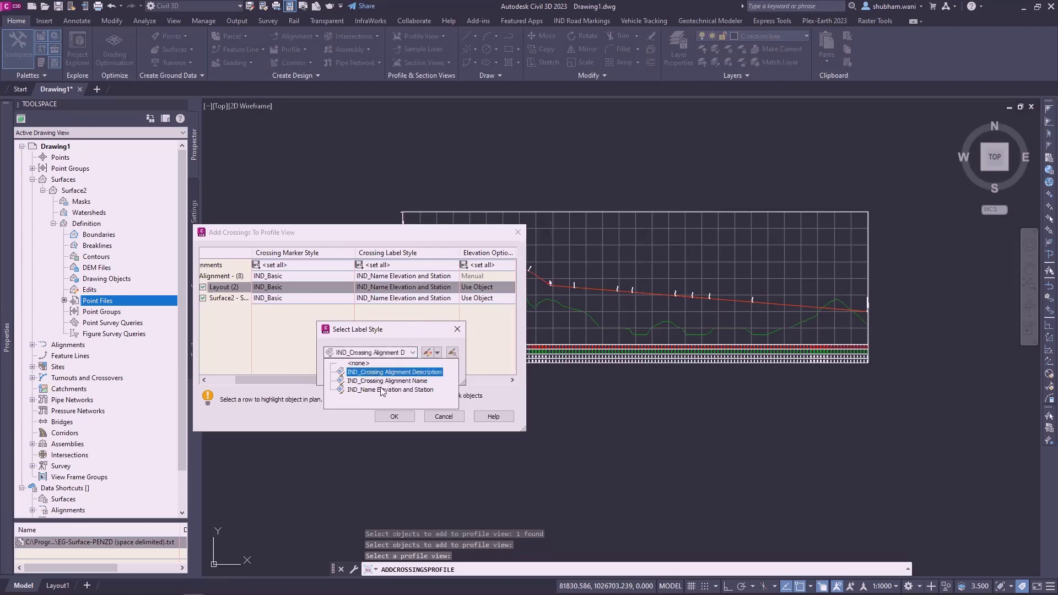
pyautogui.click(421, 374)
pyautogui.click(407, 383)
pyautogui.click(396, 391)
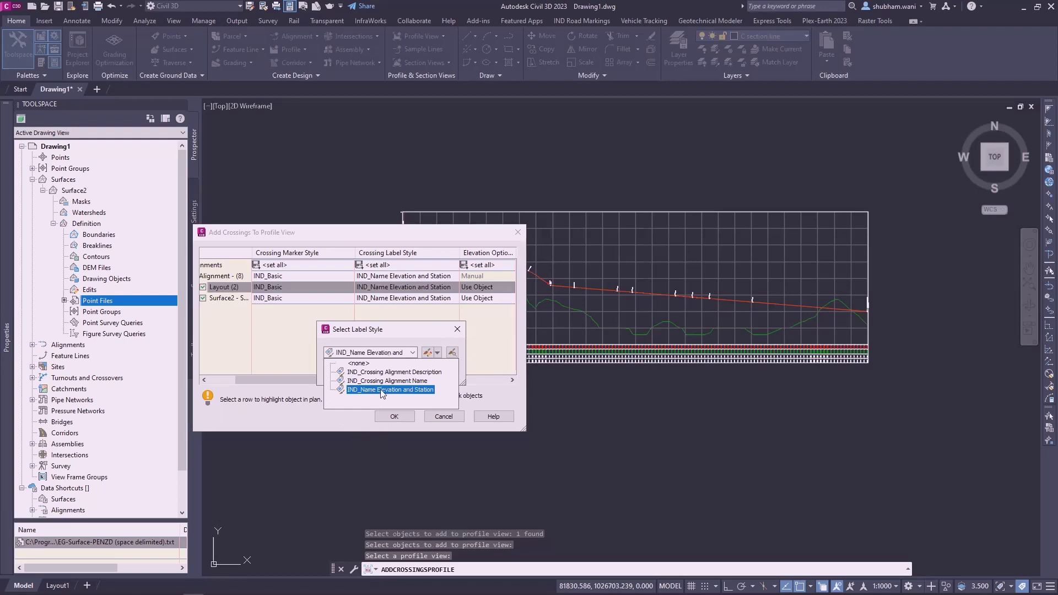
pyautogui.click(416, 390)
pyautogui.click(344, 374)
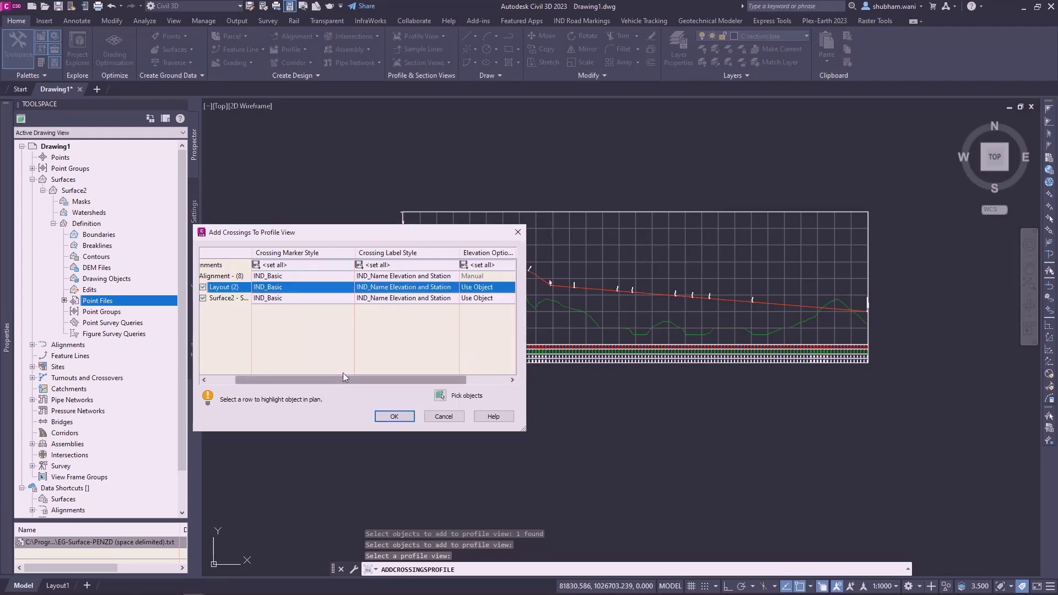
# Step: Add the Layout (2) and Surface2 crossings to the main road's profile view and inspect their markers and labels
pyautogui.click(393, 418)
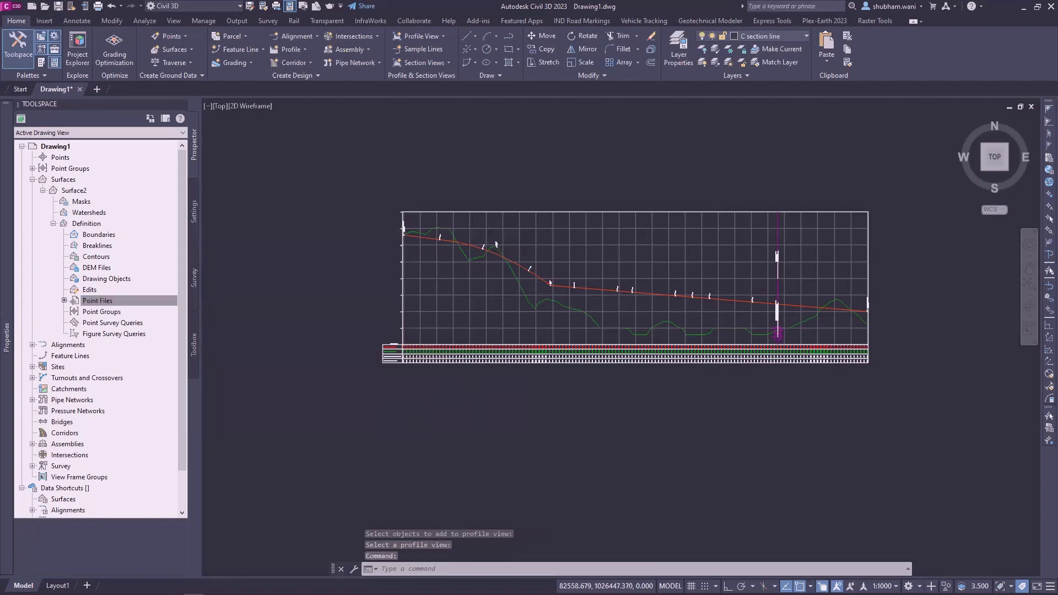
pyautogui.scroll(6, 774, 323)
pyautogui.moveTo(751, 346); pyautogui.dragTo(685, 199, button='middle')
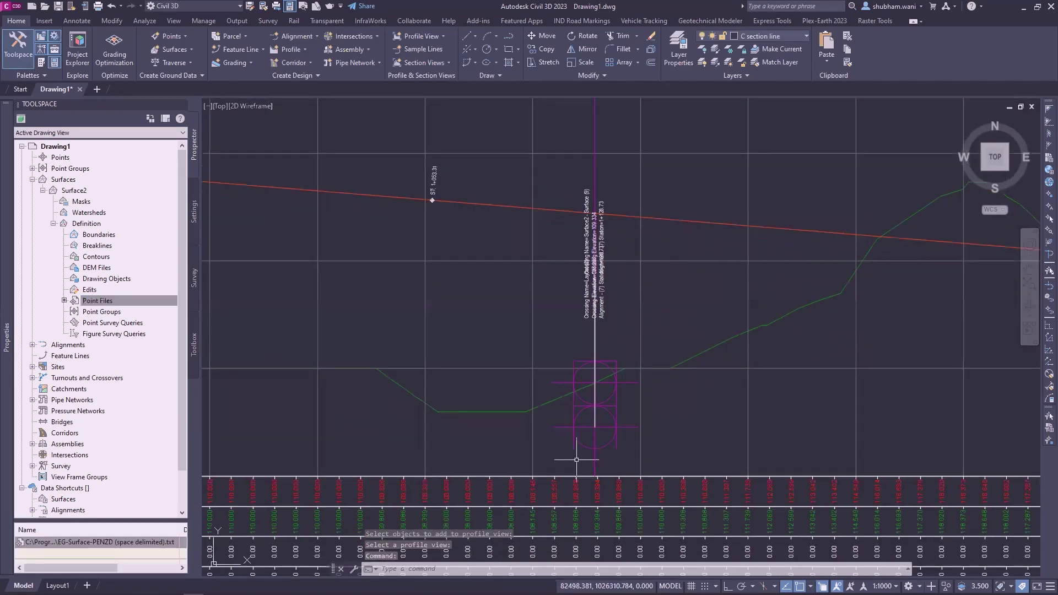
pyautogui.scroll(-6, 577, 460)
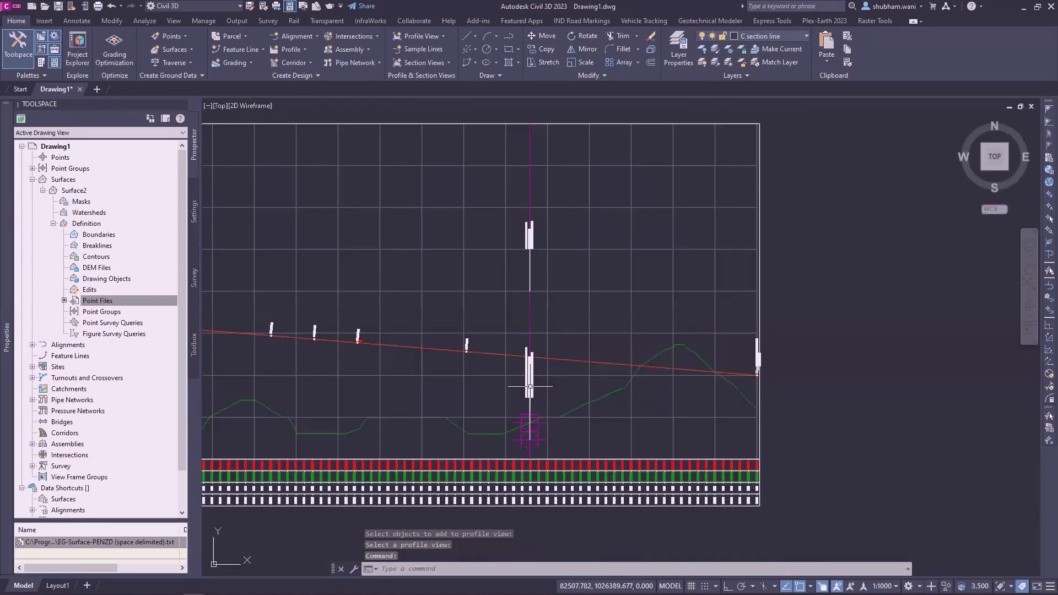
pyautogui.scroll(2, 531, 386)
pyautogui.moveTo(542, 393); pyautogui.dragTo(451, 309, button='middle')
pyautogui.scroll(3, 443, 408)
pyautogui.moveTo(443, 409); pyautogui.dragTo(464, 356, button='middle')
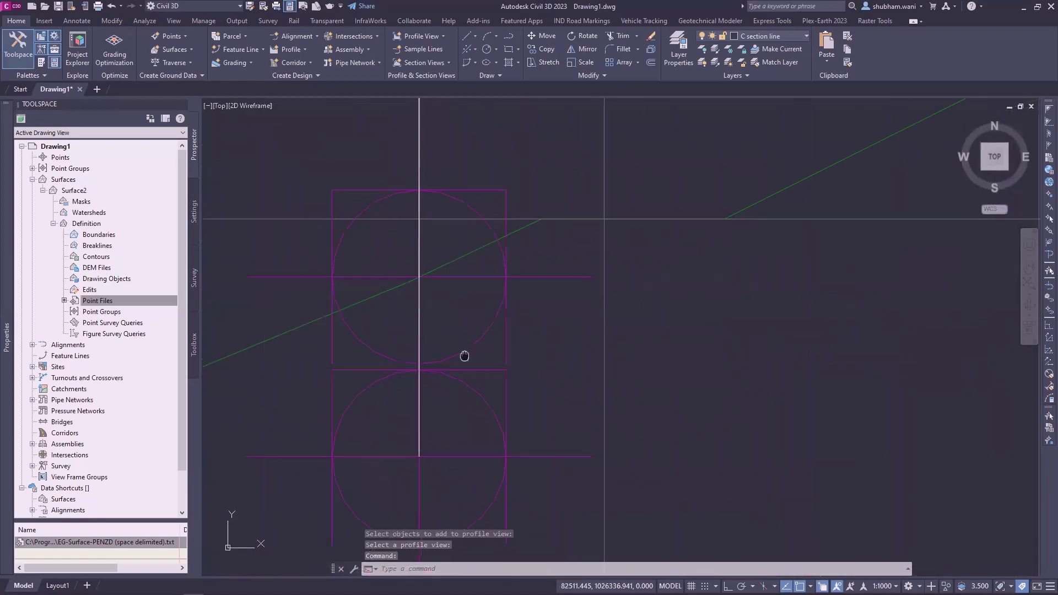
pyautogui.scroll(-6, 477, 361)
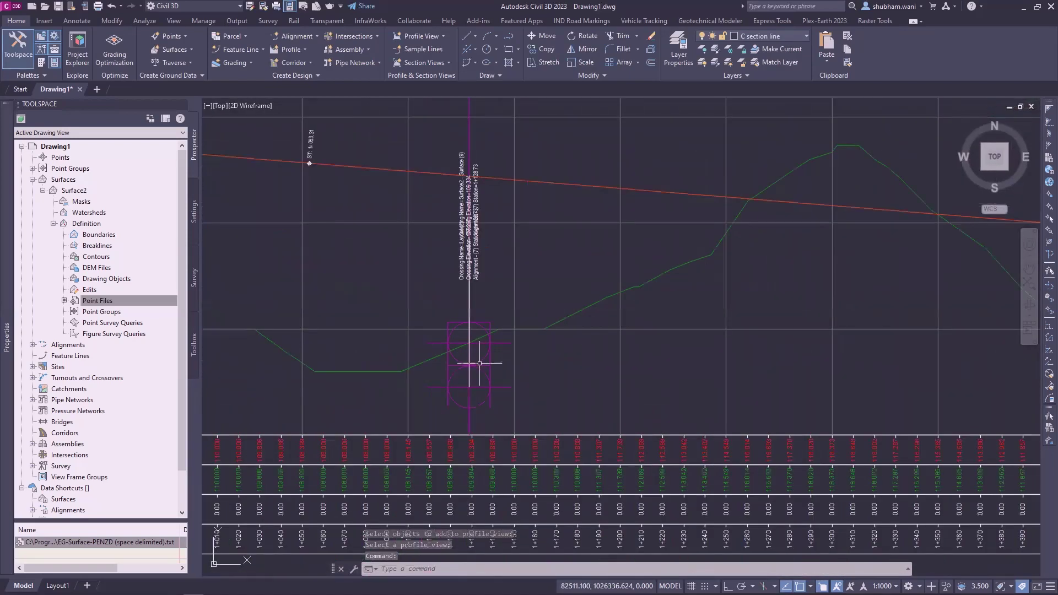
# Step: Examine in plan where the two road alignments intersect and the station labels on both roads around that point
pyautogui.scroll(-7, 468, 364)
pyautogui.moveTo(481, 314); pyautogui.dragTo(545, 240, button='middle')
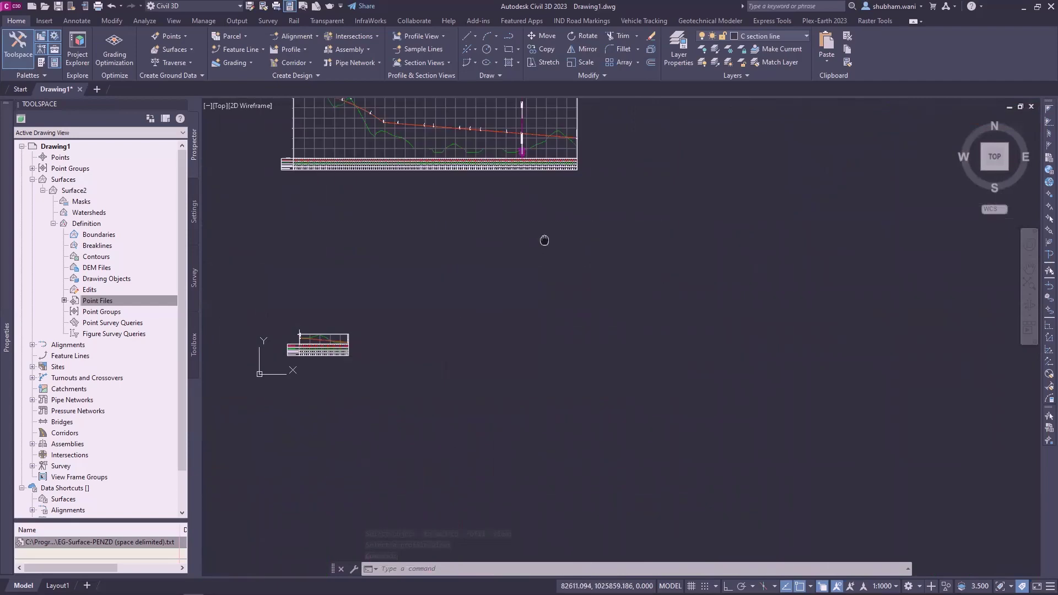
pyautogui.scroll(-4, 526, 287)
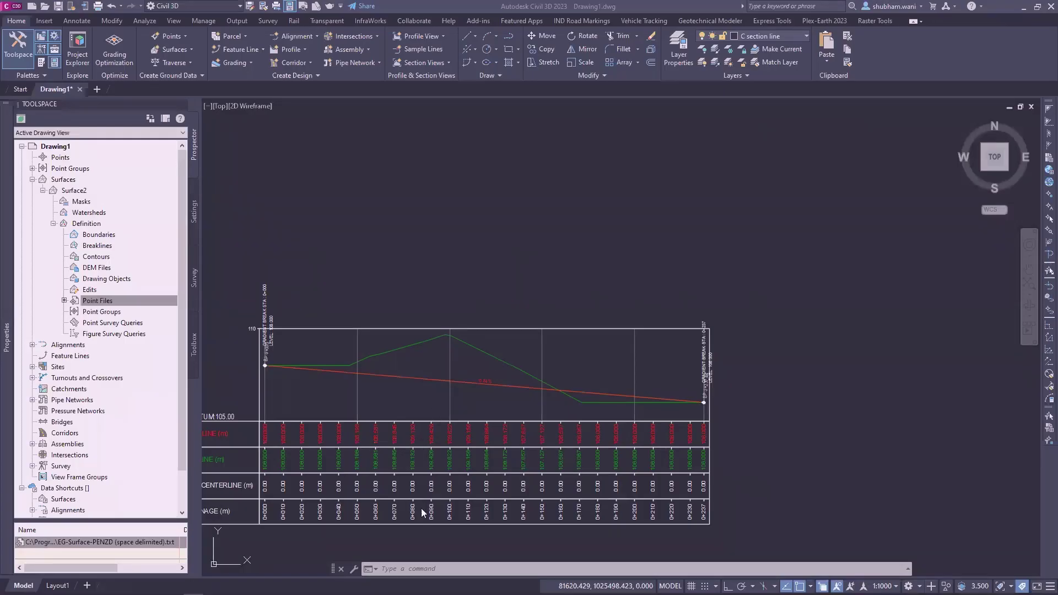
pyautogui.scroll(-5, 646, 439)
pyautogui.moveTo(544, 442); pyautogui.dragTo(905, 430, button='middle')
pyautogui.scroll(-1, 904, 430)
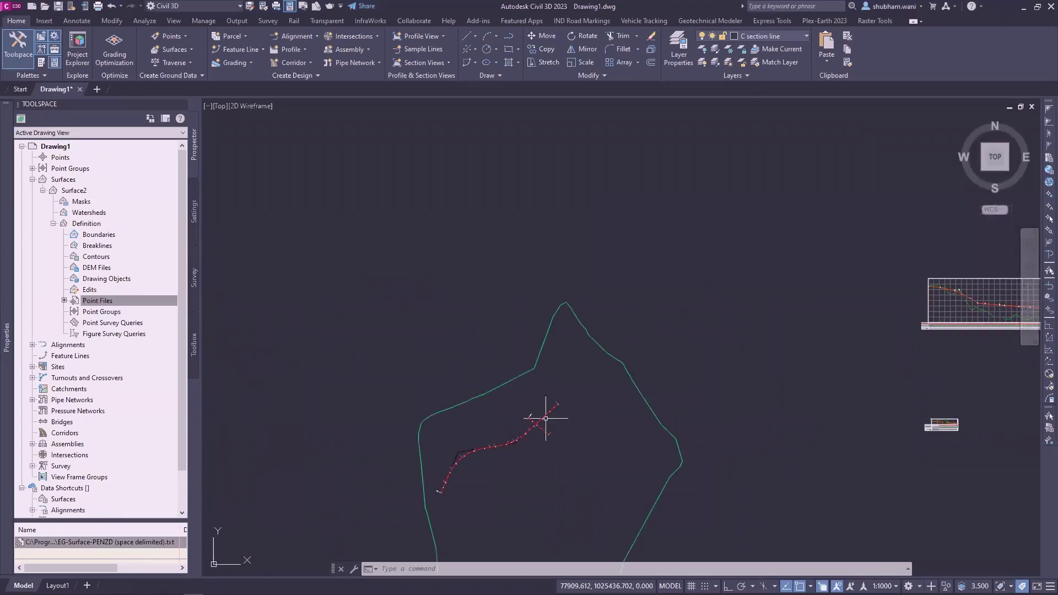
pyautogui.scroll(2, 534, 418)
pyautogui.scroll(6, 581, 422)
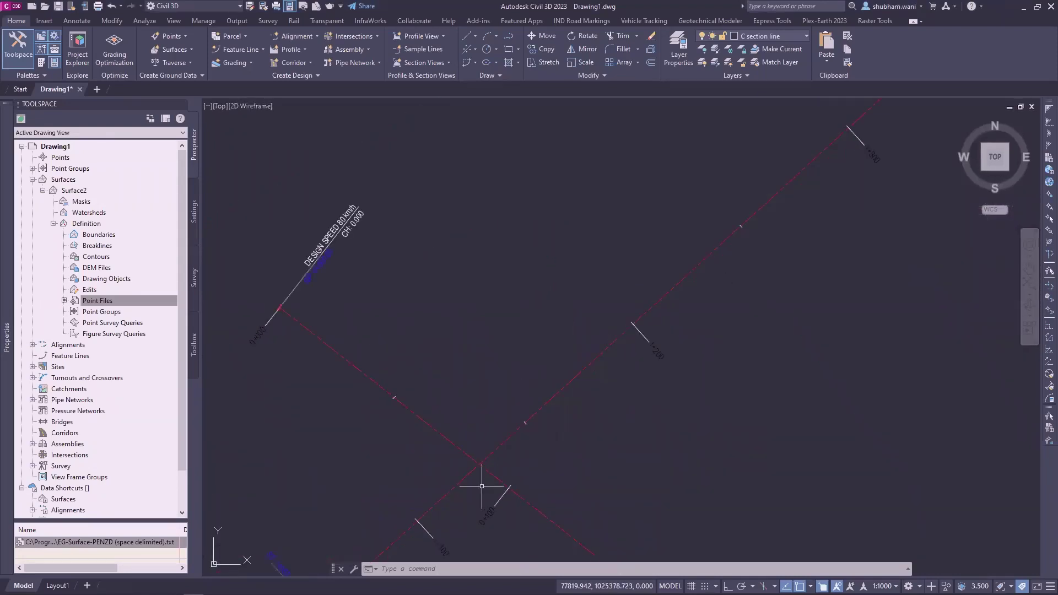
pyautogui.moveTo(493, 397); pyautogui.dragTo(491, 423, button='middle')
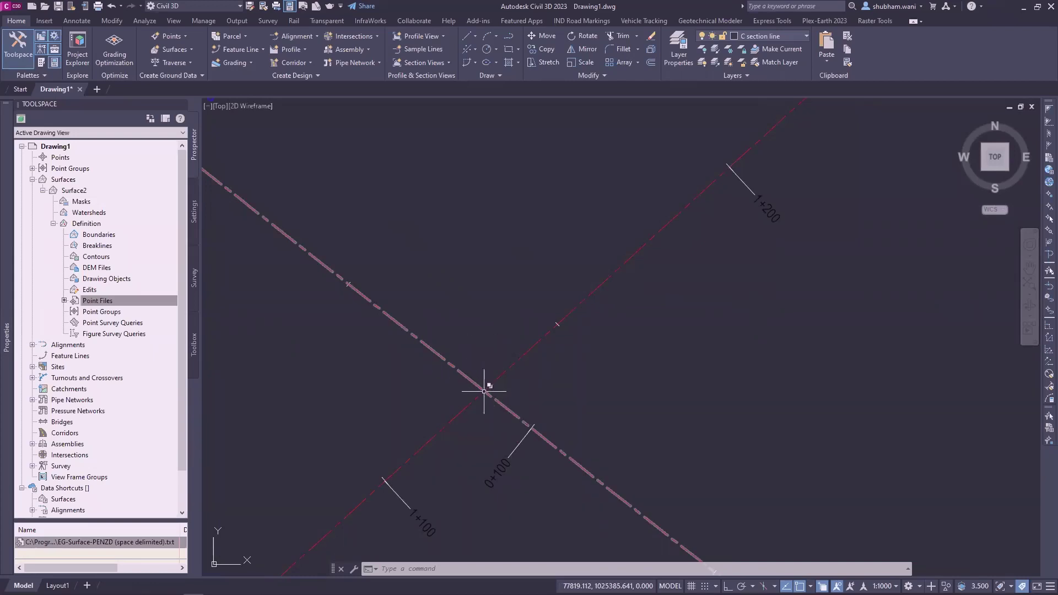
pyautogui.moveTo(444, 477); pyautogui.dragTo(446, 421, button='middle')
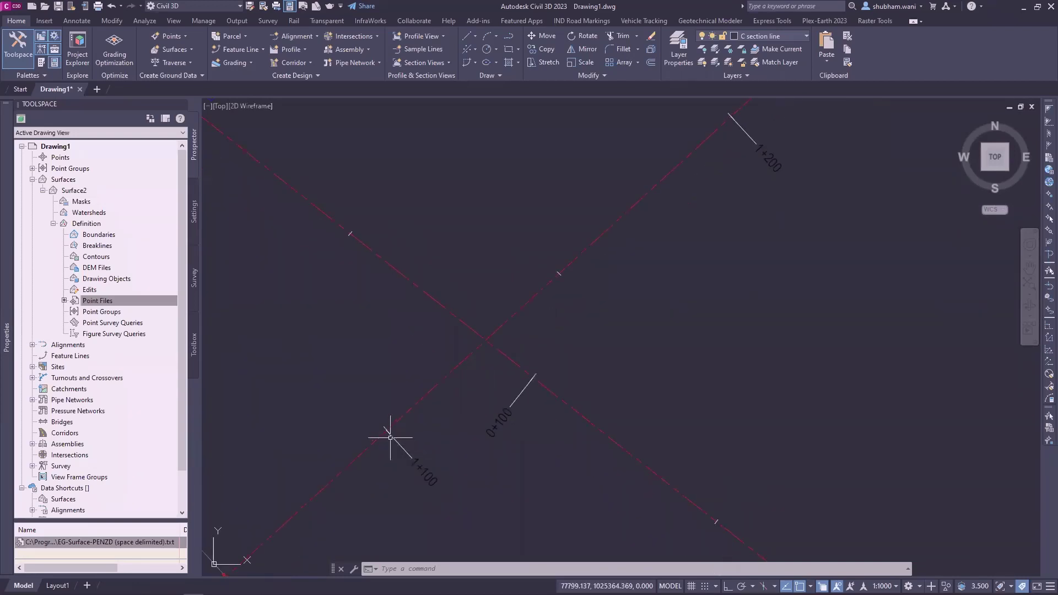
pyautogui.moveTo(395, 469); pyautogui.dragTo(384, 468, button='middle')
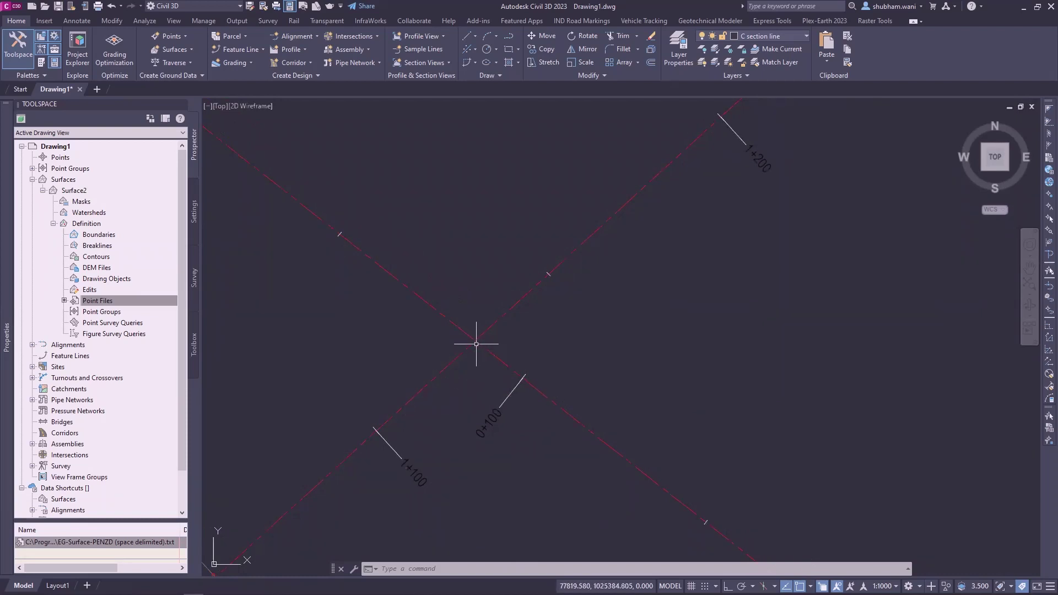
pyautogui.scroll(-4, 485, 338)
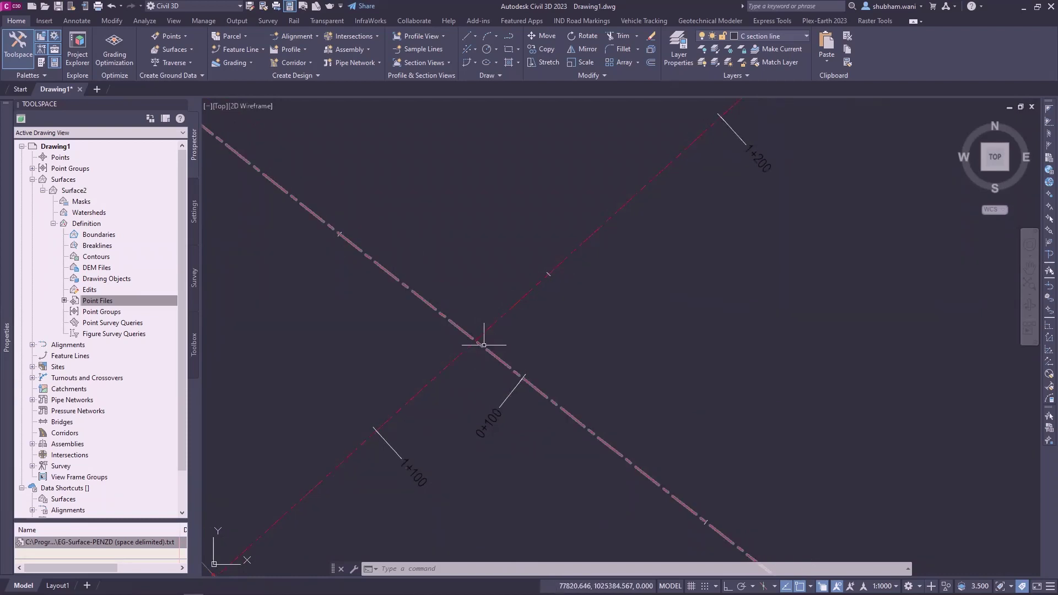
pyautogui.moveTo(545, 351); pyautogui.dragTo(534, 371, button='middle')
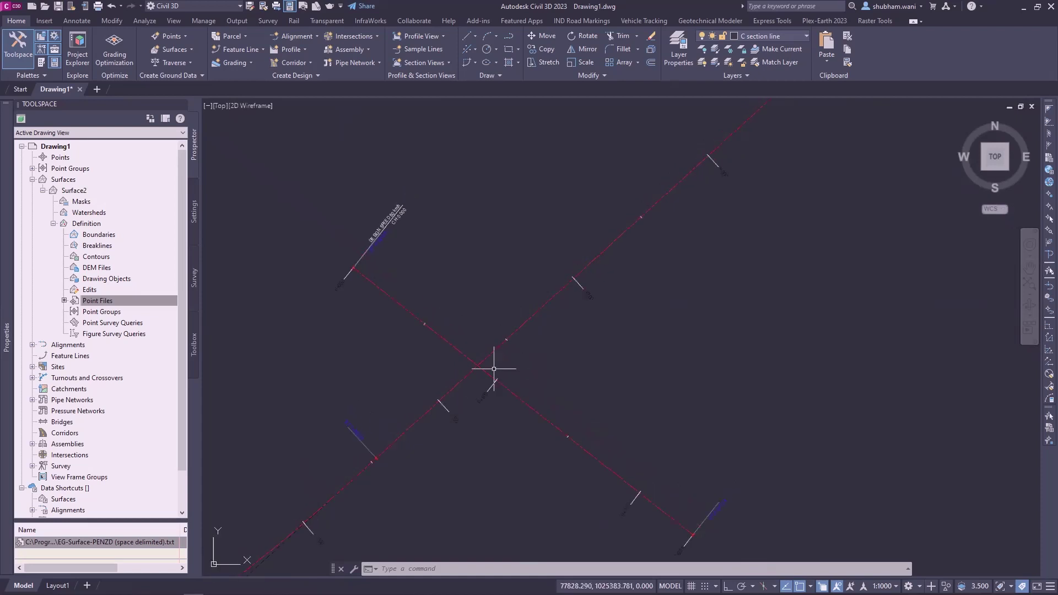
pyautogui.scroll(2, 495, 367)
pyautogui.scroll(-3, 518, 375)
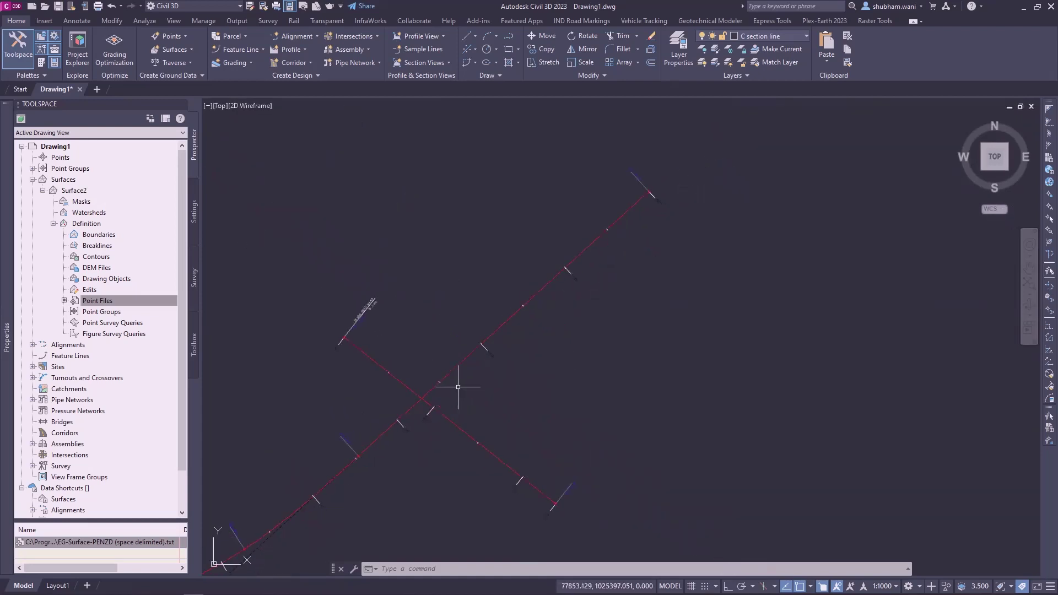
pyautogui.scroll(-3, 456, 383)
# Step: Examine the elevation and chainage band values directly beneath the crossing line in the main road's profile view
pyautogui.moveTo(515, 378); pyautogui.dragTo(241, 426, button='middle')
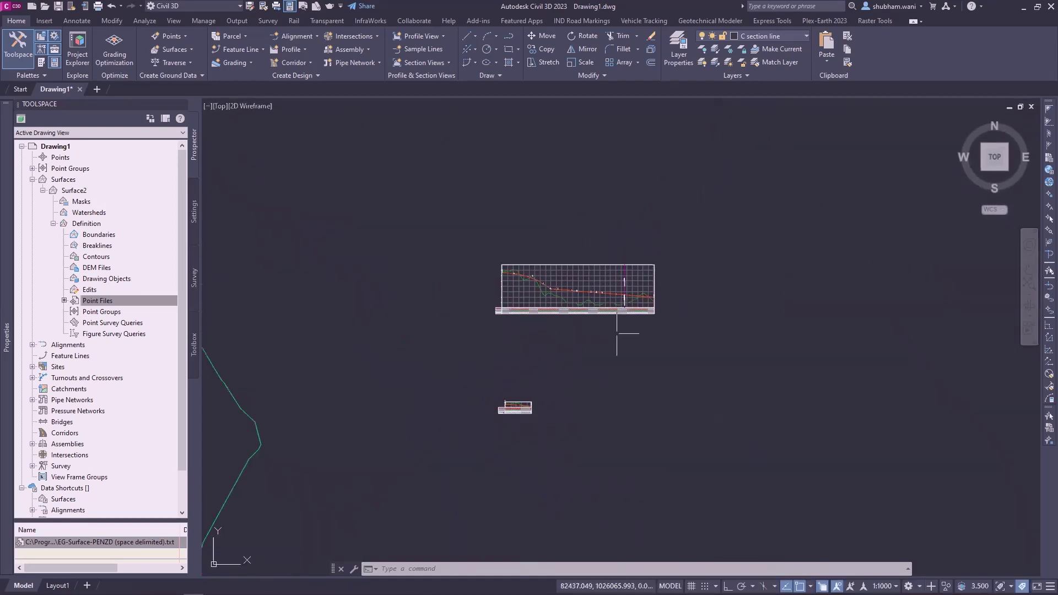
pyautogui.scroll(6, 617, 320)
pyautogui.scroll(6, 606, 277)
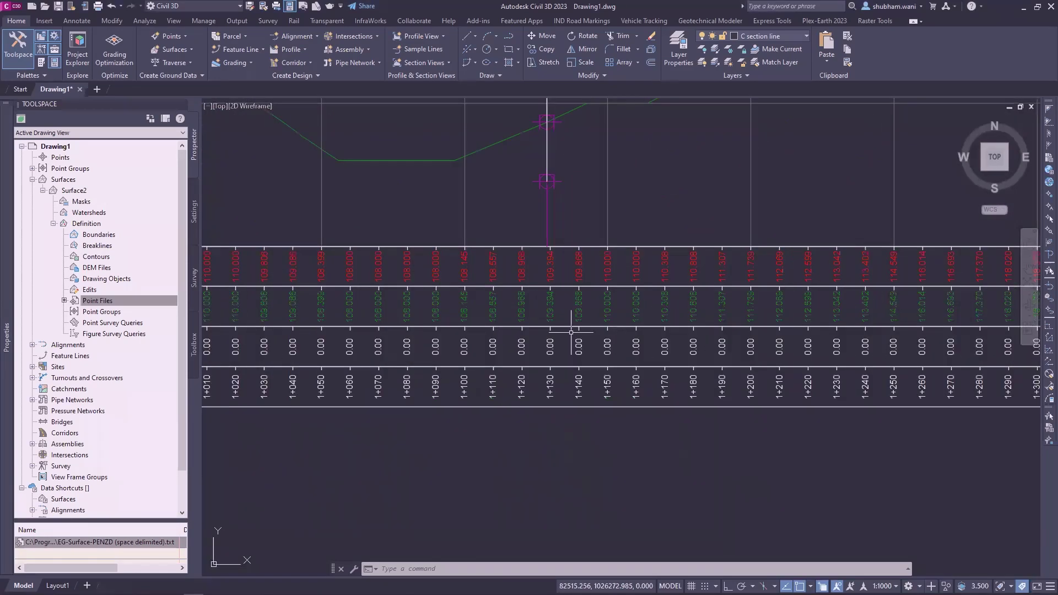
pyautogui.scroll(2, 545, 449)
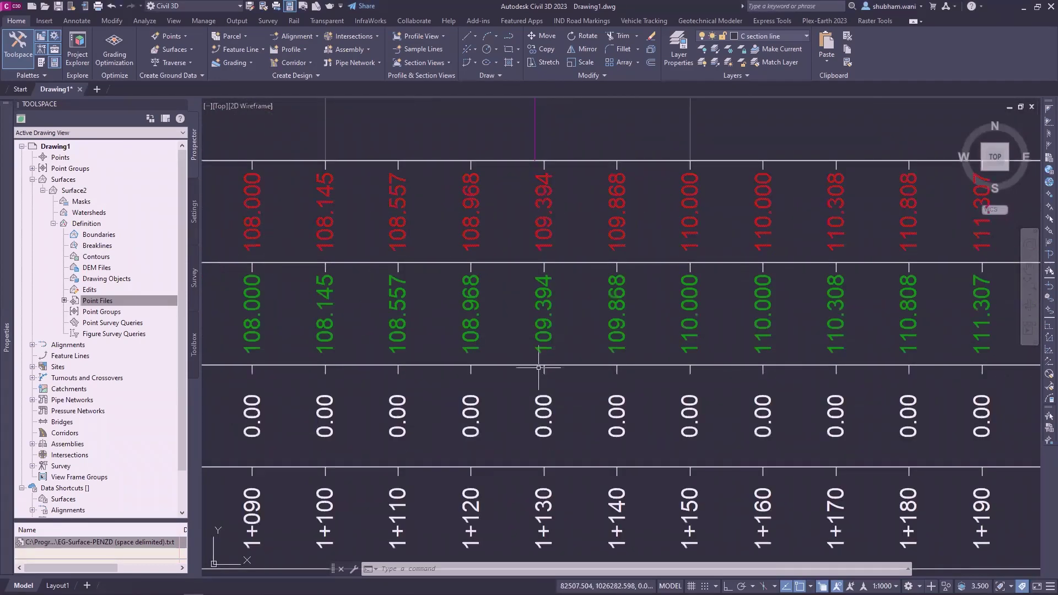
pyautogui.scroll(-4, 539, 276)
pyautogui.scroll(2, 539, 280)
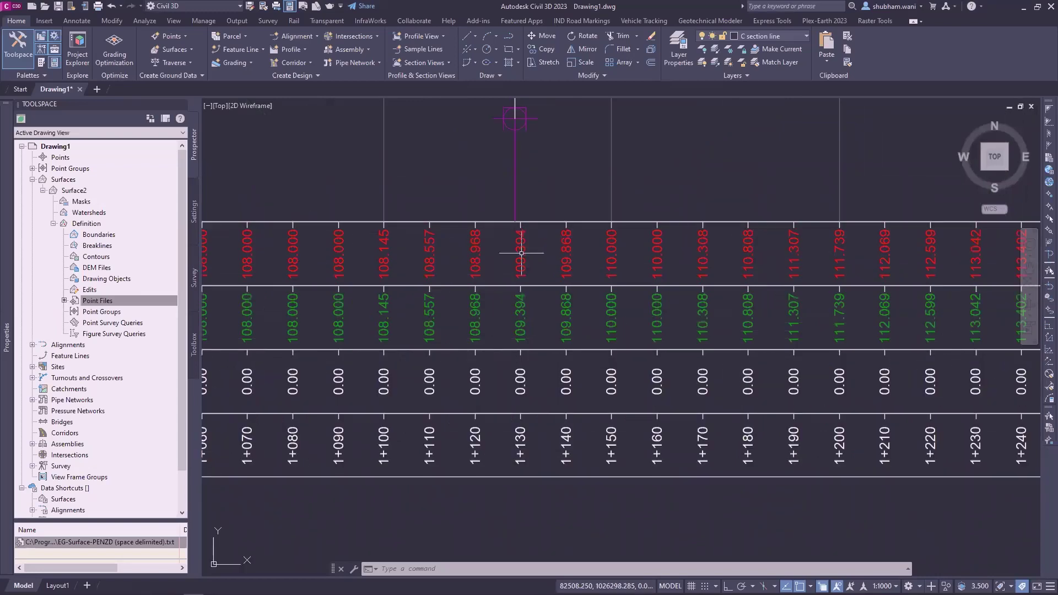
pyautogui.scroll(-1, 516, 251)
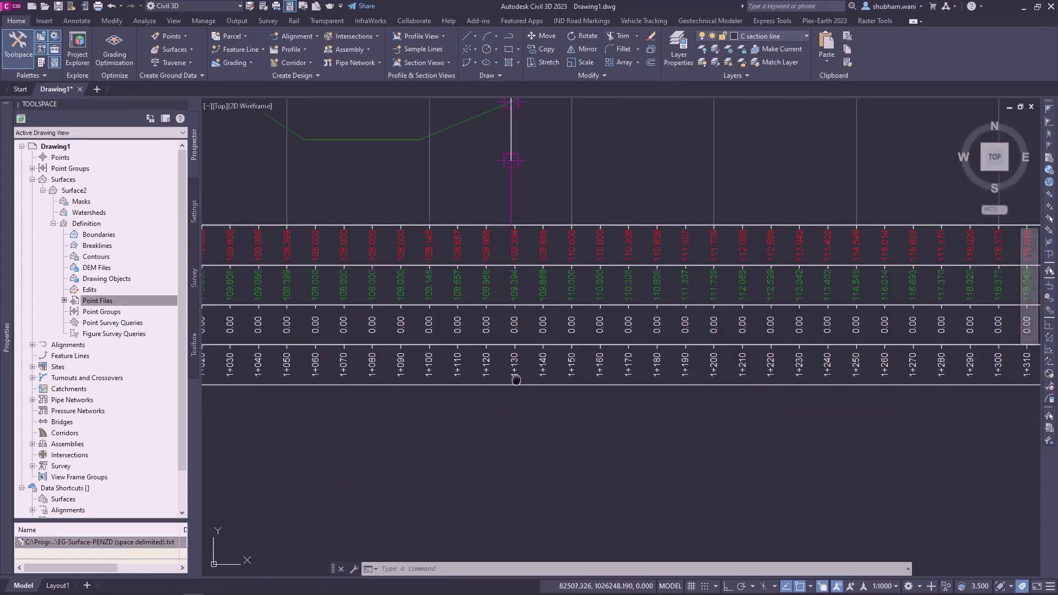
pyautogui.scroll(-3, 599, 216)
pyautogui.scroll(-5, 599, 215)
# Step: Examine the surface and design profiles and their band values in the crossing road's smaller profile view
pyautogui.moveTo(502, 355); pyautogui.dragTo(548, 322, button='middle')
pyautogui.scroll(7, 457, 365)
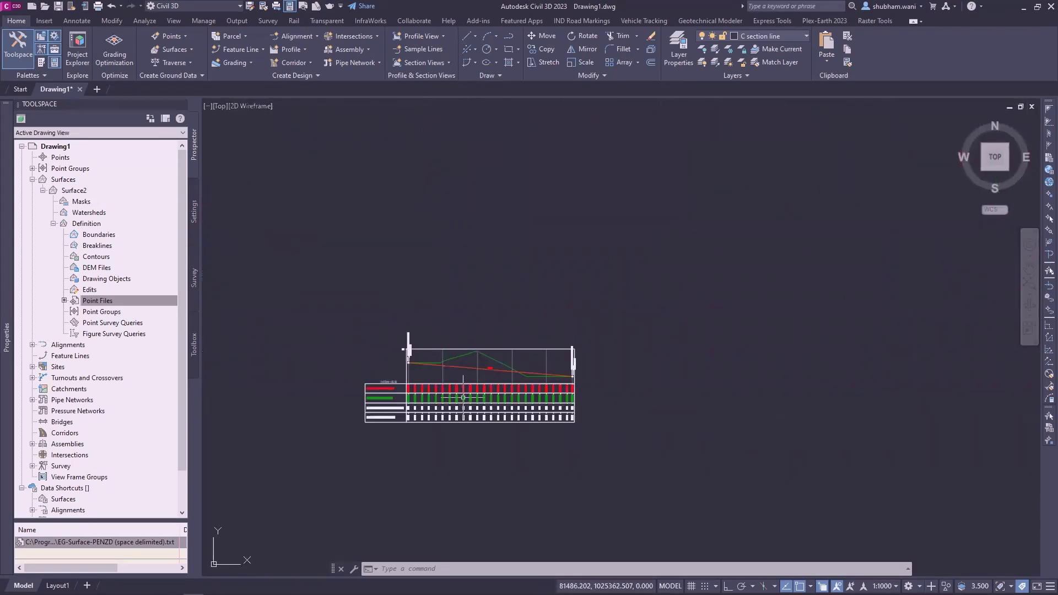
pyautogui.scroll(-1, 467, 409)
pyautogui.moveTo(461, 211); pyautogui.dragTo(469, 242, button='middle')
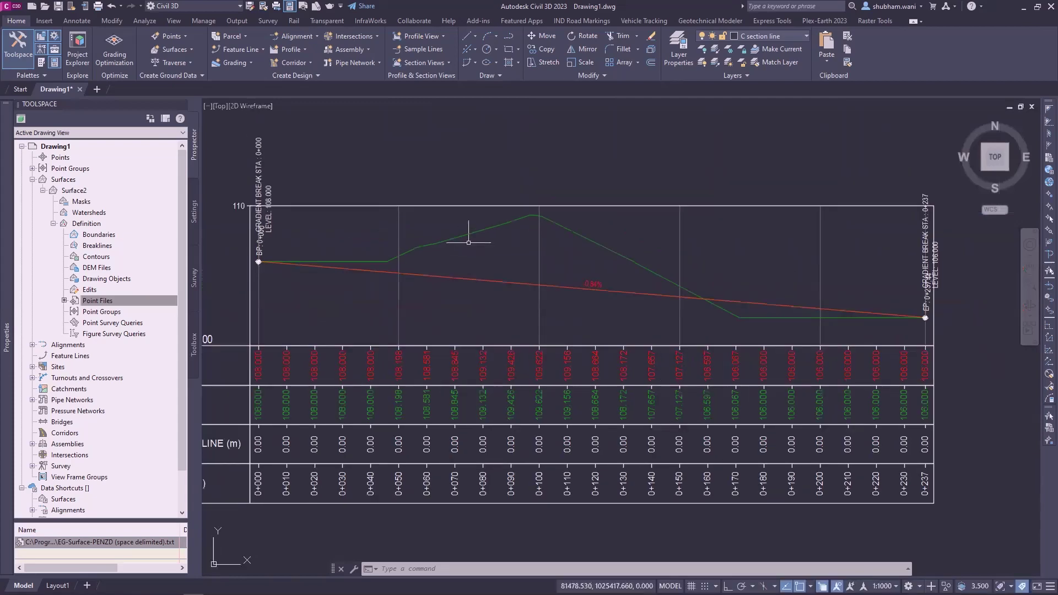
pyautogui.click(468, 280)
pyautogui.scroll(-3, 472, 279)
# Step: Review both crossing markers and their name, elevation and station labels against the profiles in the main profile view
pyautogui.moveTo(731, 192); pyautogui.dragTo(550, 286, button='middle')
pyautogui.moveTo(629, 168); pyautogui.dragTo(479, 426, button='middle')
pyautogui.scroll(2, 649, 247)
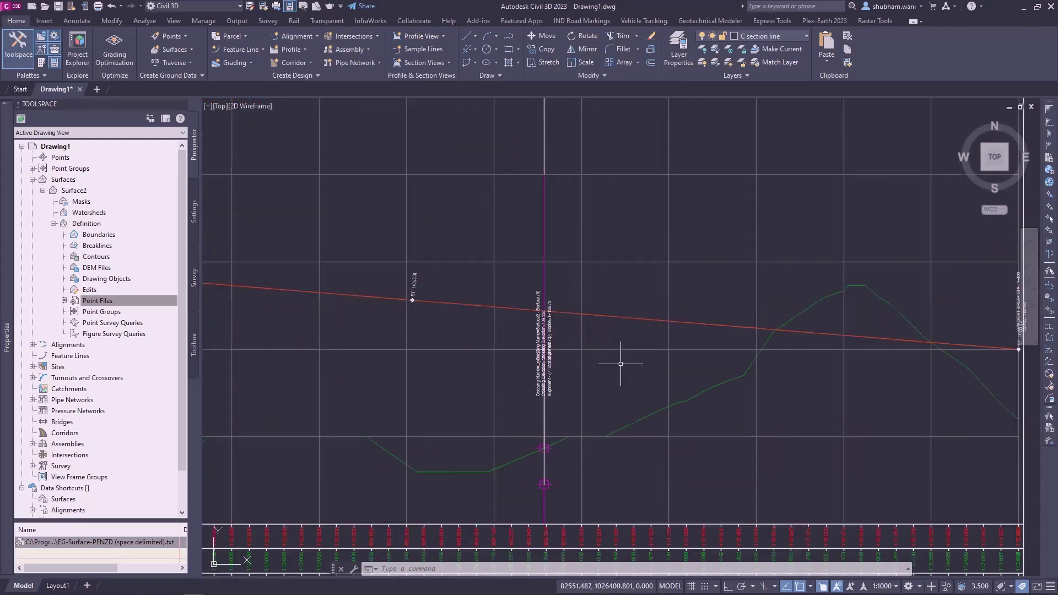
pyautogui.scroll(1, 603, 401)
pyautogui.moveTo(602, 401); pyautogui.dragTo(611, 324, button='middle')
pyautogui.scroll(-1, 611, 325)
pyautogui.scroll(3, 547, 400)
pyautogui.moveTo(548, 400); pyautogui.dragTo(485, 412, button='middle')
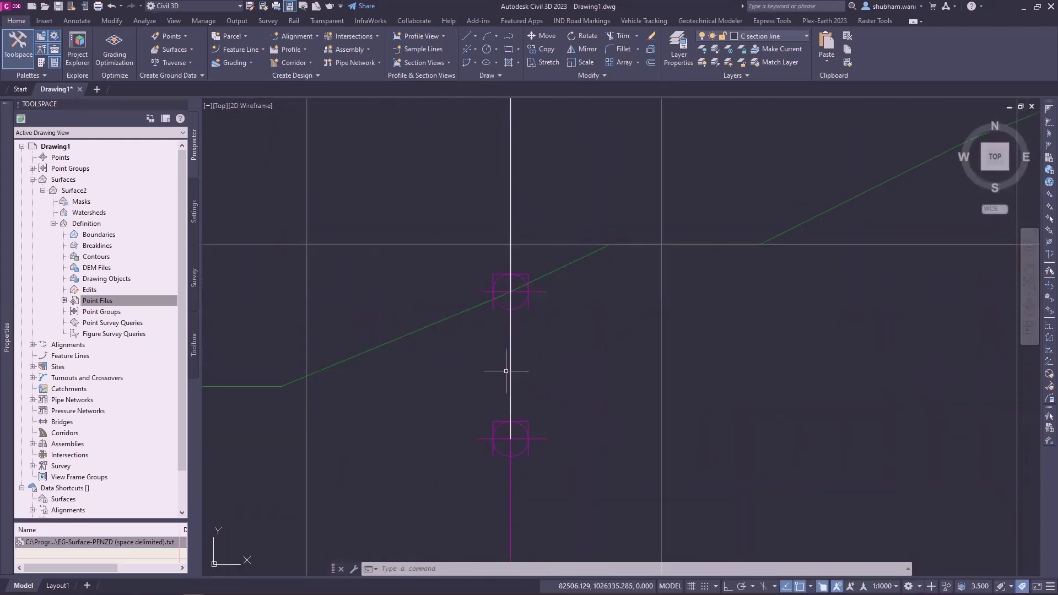
pyautogui.scroll(-2, 523, 323)
pyautogui.moveTo(529, 336)
pyautogui.mouseDown(button='middle')
pyautogui.moveTo(479, 355)
pyautogui.moveTo(507, 271)
pyautogui.mouseUp(button='middle')
pyautogui.scroll(3, 477, 350)
pyautogui.scroll(-2, 508, 270)
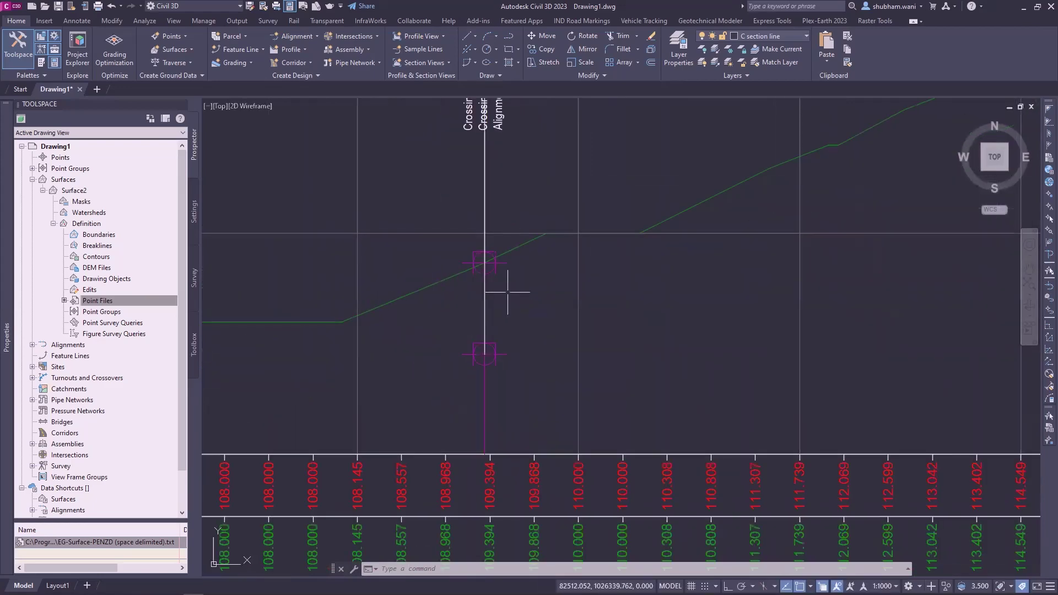
pyautogui.scroll(1, 492, 243)
pyautogui.scroll(-4, 506, 376)
pyautogui.moveTo(510, 374); pyautogui.dragTo(619, 406, button='middle')
pyautogui.scroll(-1, 620, 407)
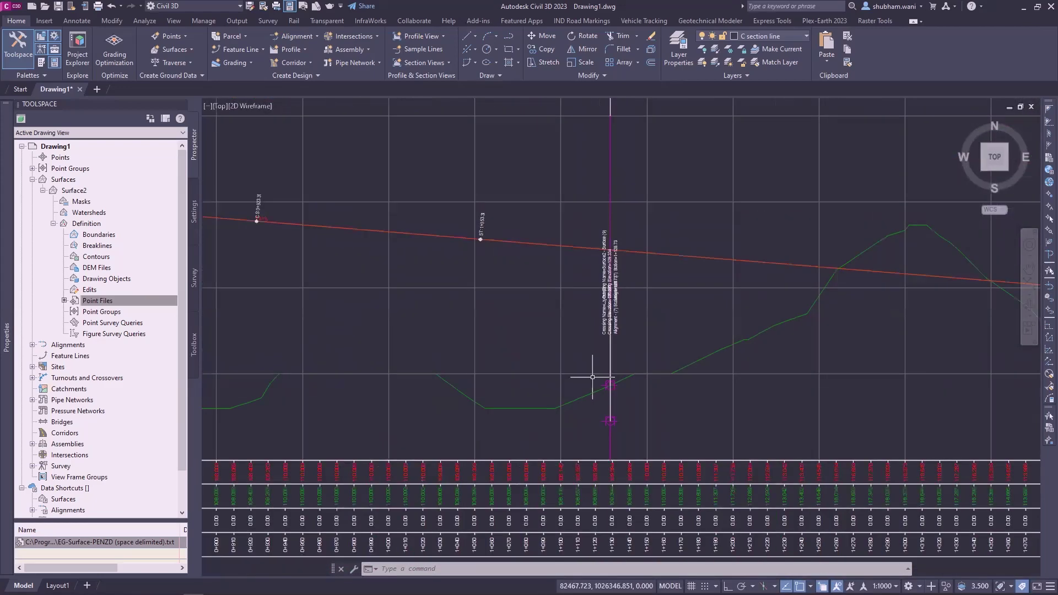
pyautogui.scroll(1, 605, 367)
pyautogui.moveTo(605, 367); pyautogui.dragTo(614, 406, button='middle')
pyautogui.click(436, 40)
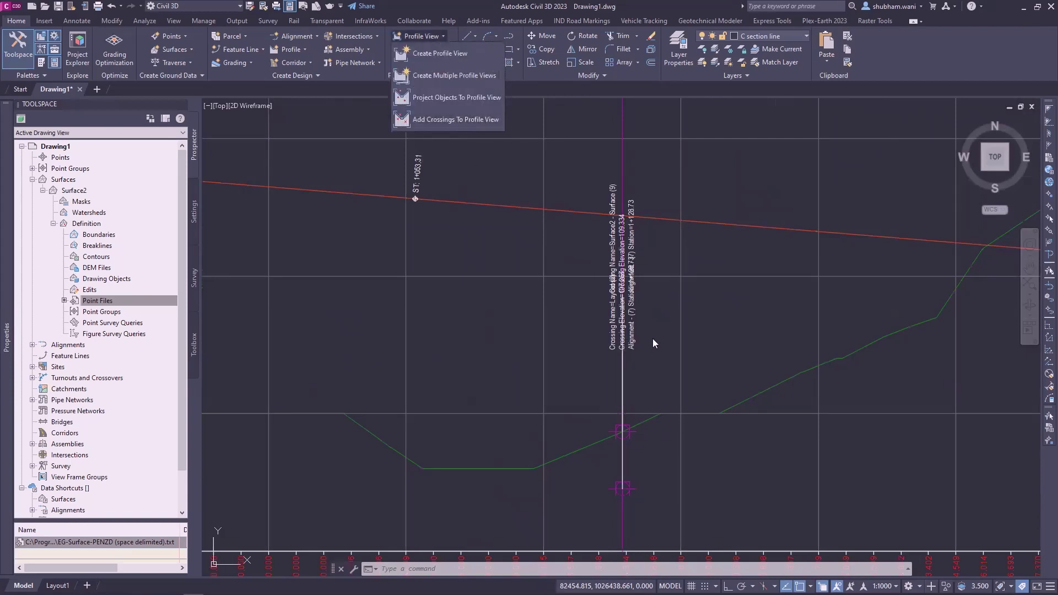
pyautogui.scroll(-10, 701, 331)
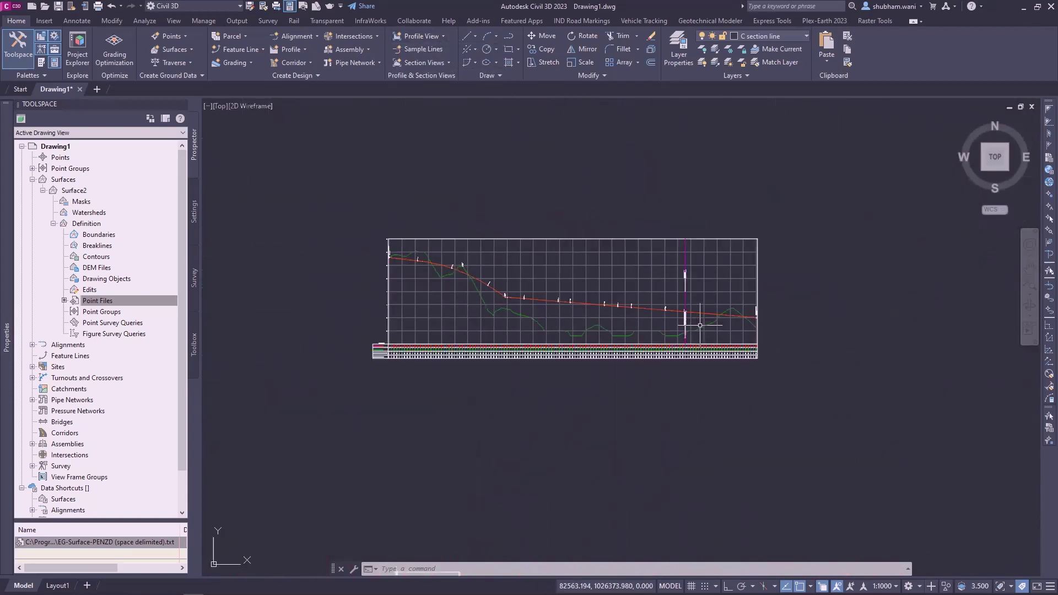